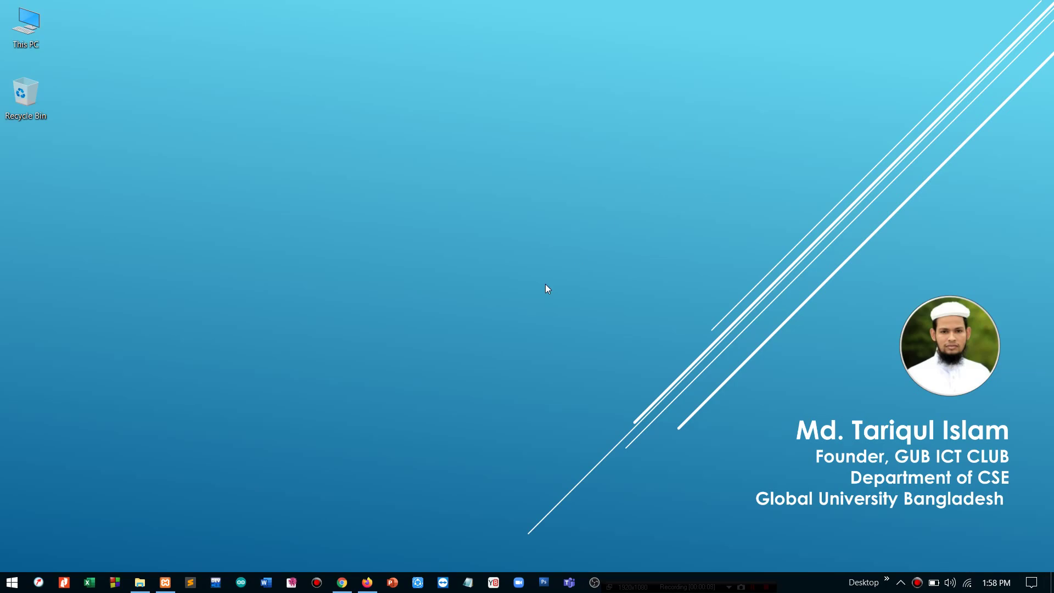
- Switch to Firefox and look over the SKT Project home page, from the menu and slider to the Latest News and Our Events sections
click(366, 581)
click(39, 77)
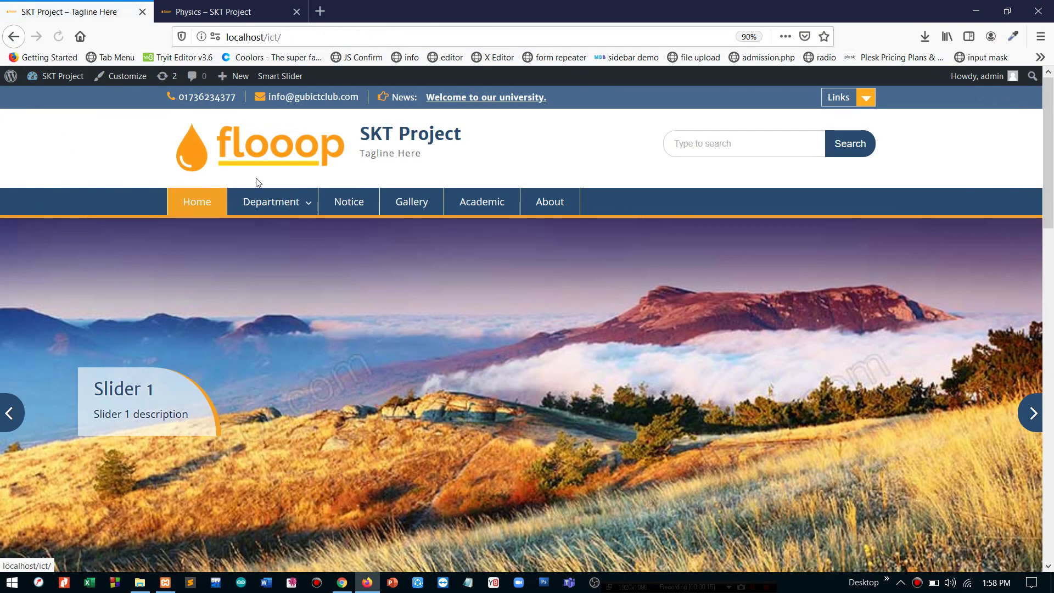
mouse_move(356, 222)
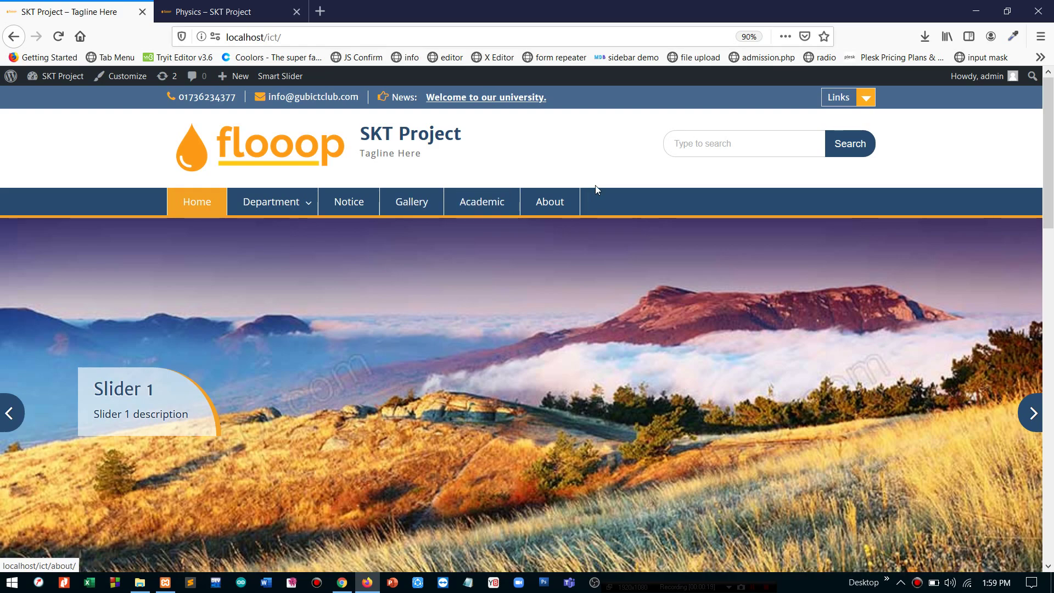
scroll(280, 393, down, 5)
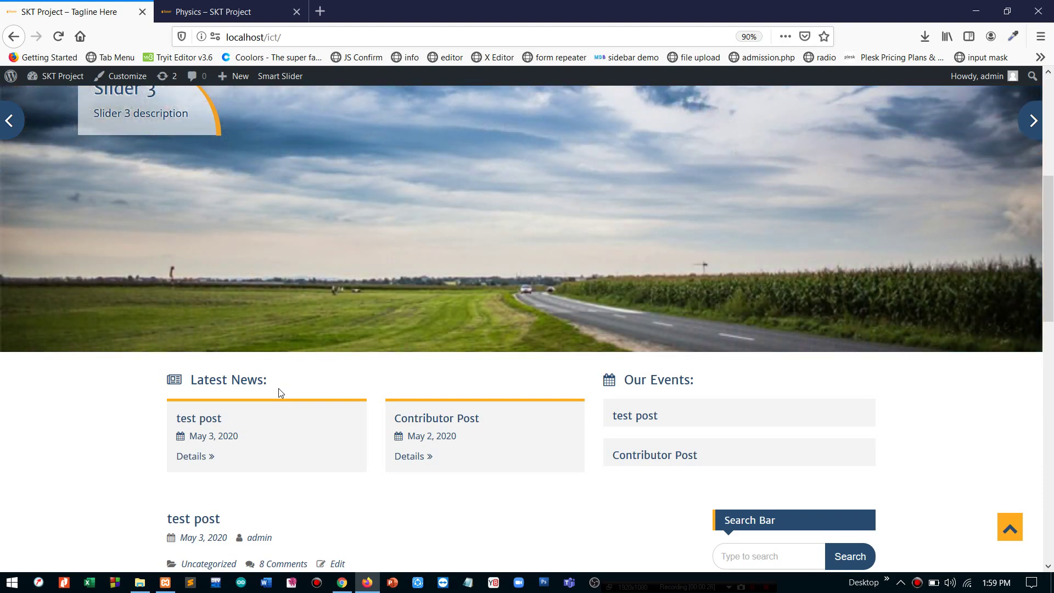
scroll(279, 392, down, 1)
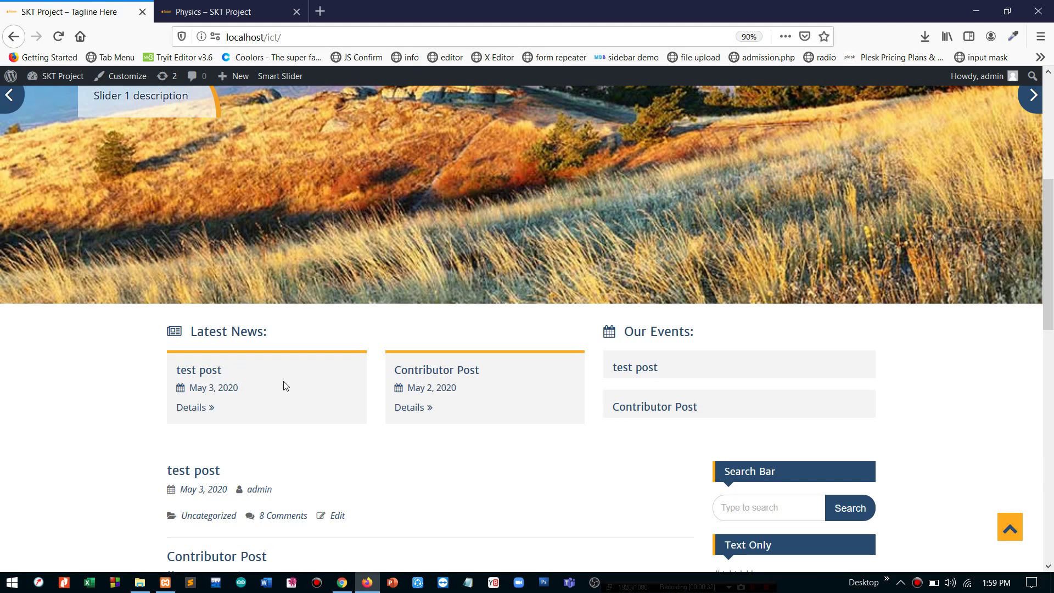
scroll(263, 308, up, 6)
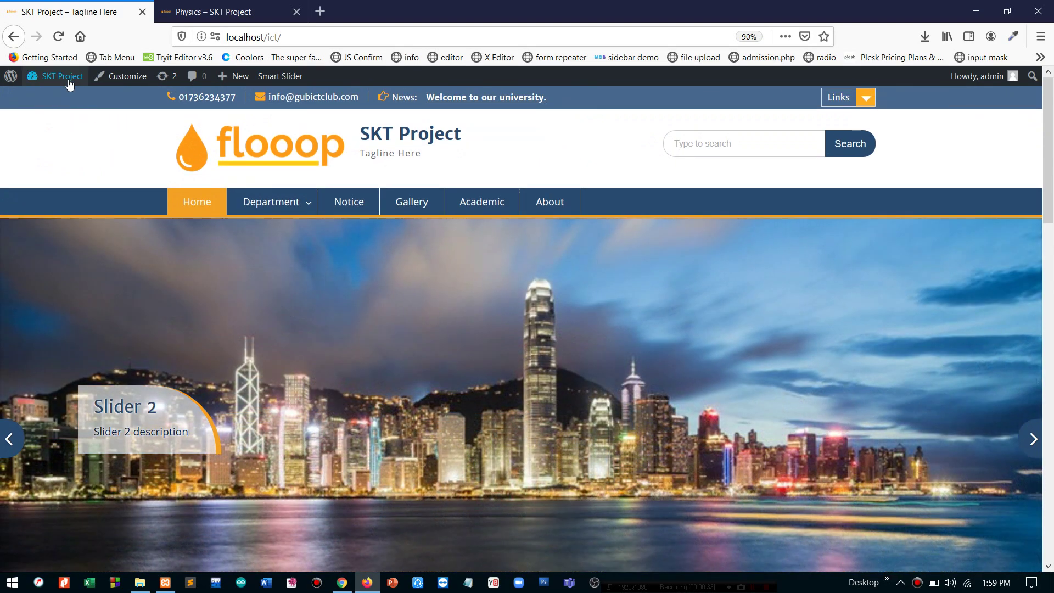
- Open the site's WordPress admin at the default page zoom and look over the installed themes
click(70, 82)
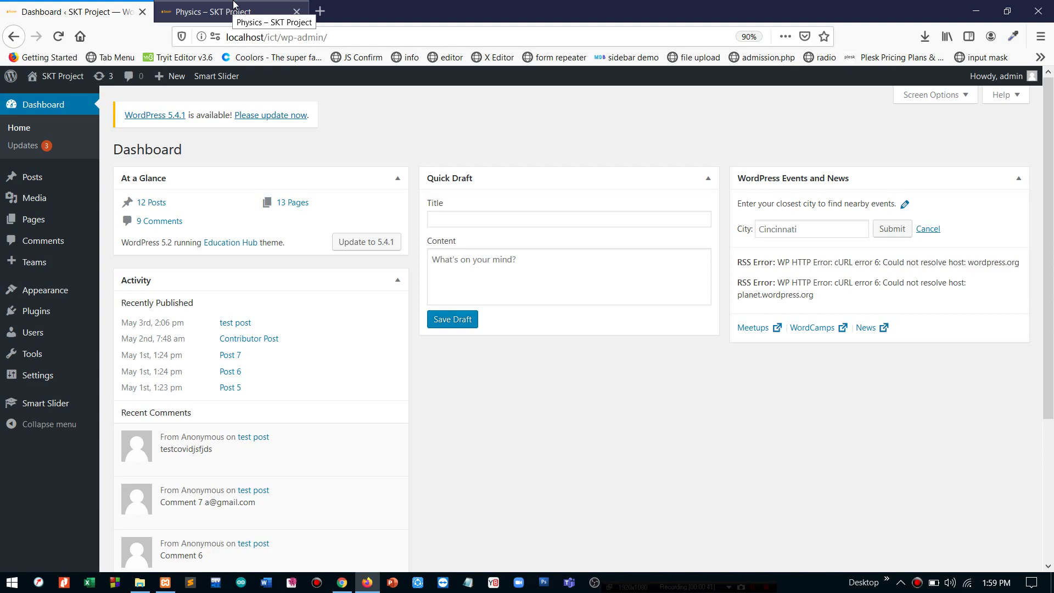
click(749, 36)
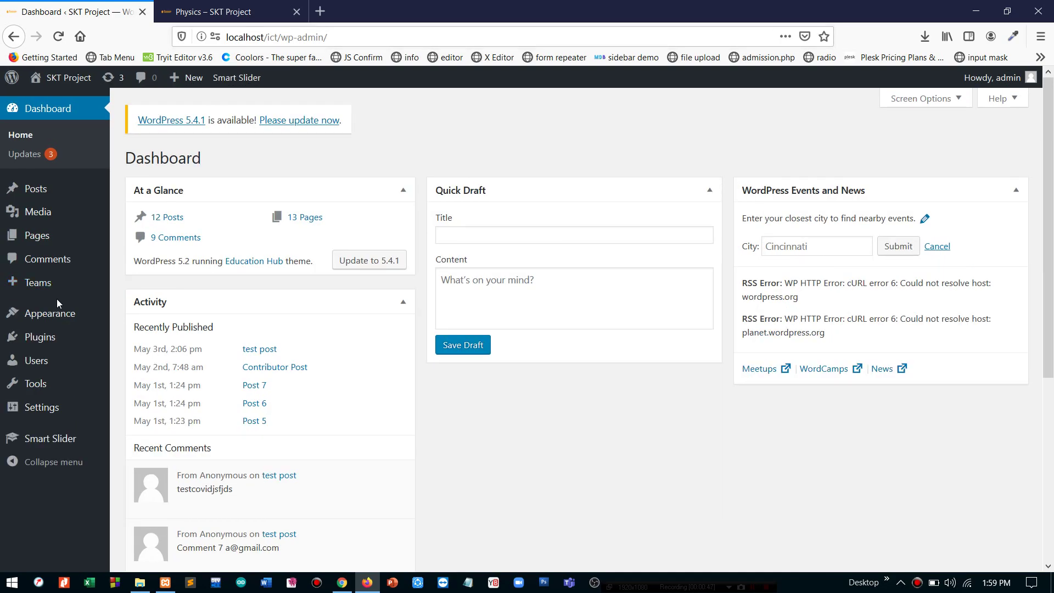
click(53, 317)
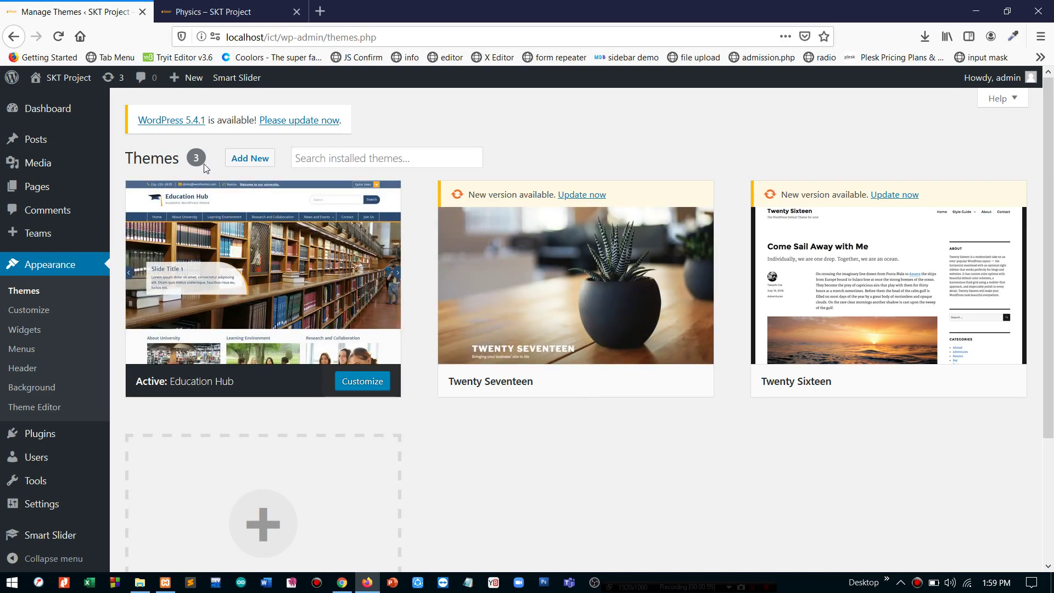
scroll(9, 337, down, 2)
scroll(9, 332, up, 2)
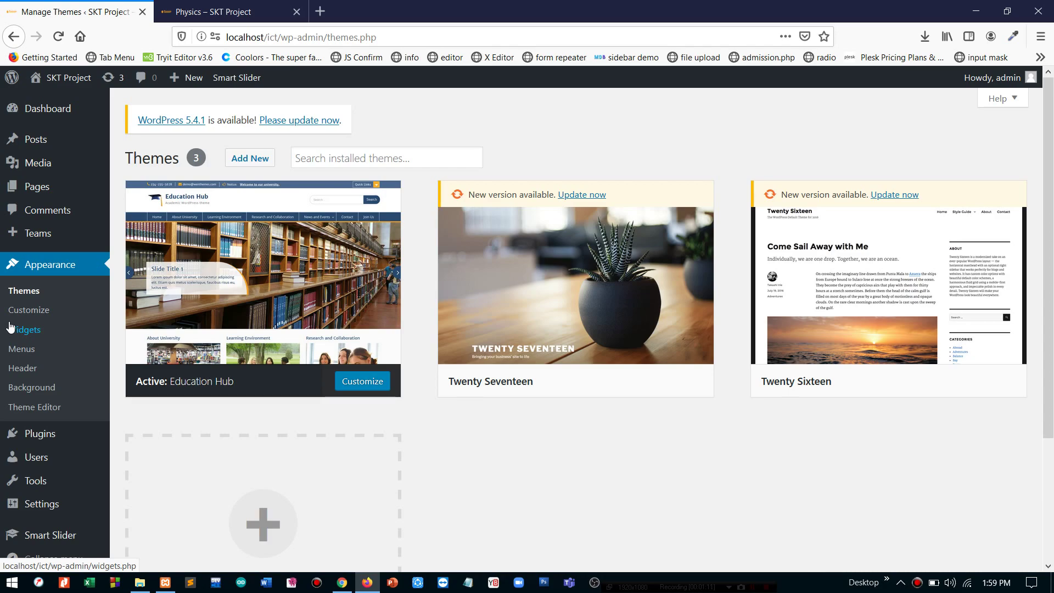
- Load wordpress.org in a new browser tab
click(214, 11)
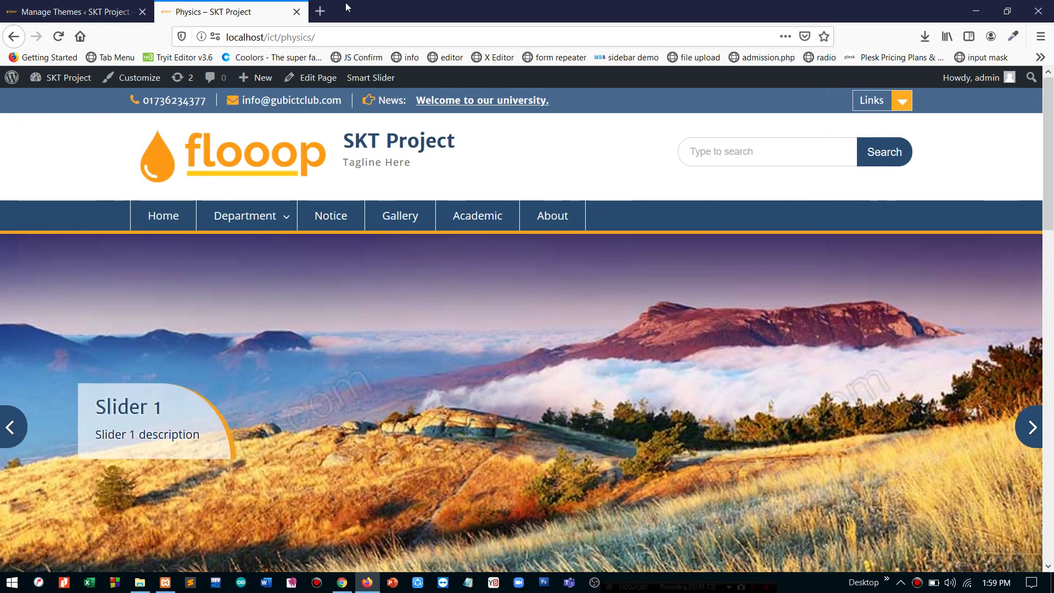
click(323, 11)
text(word)
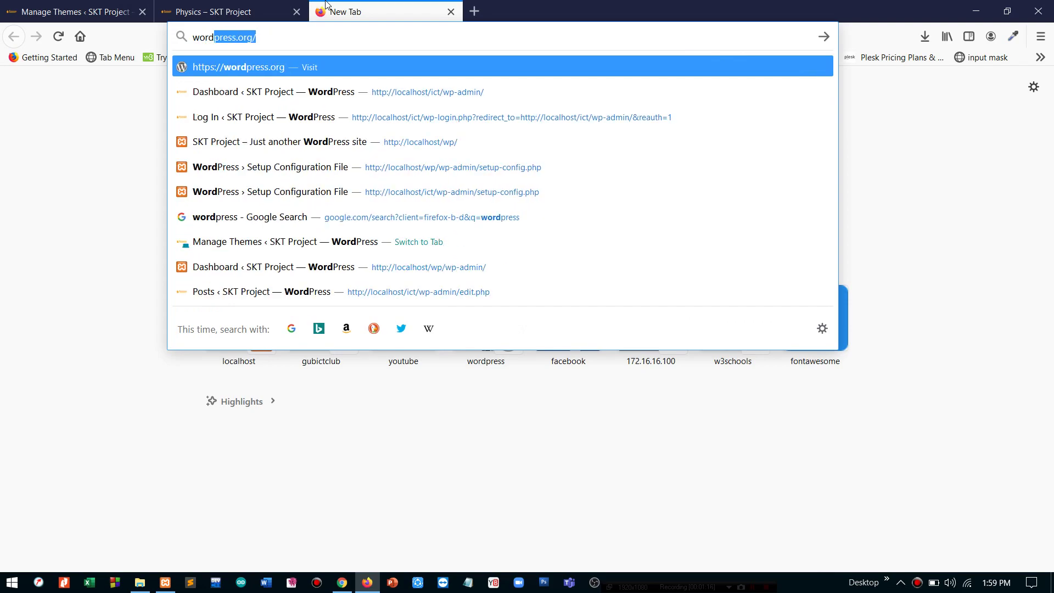
key(Return)
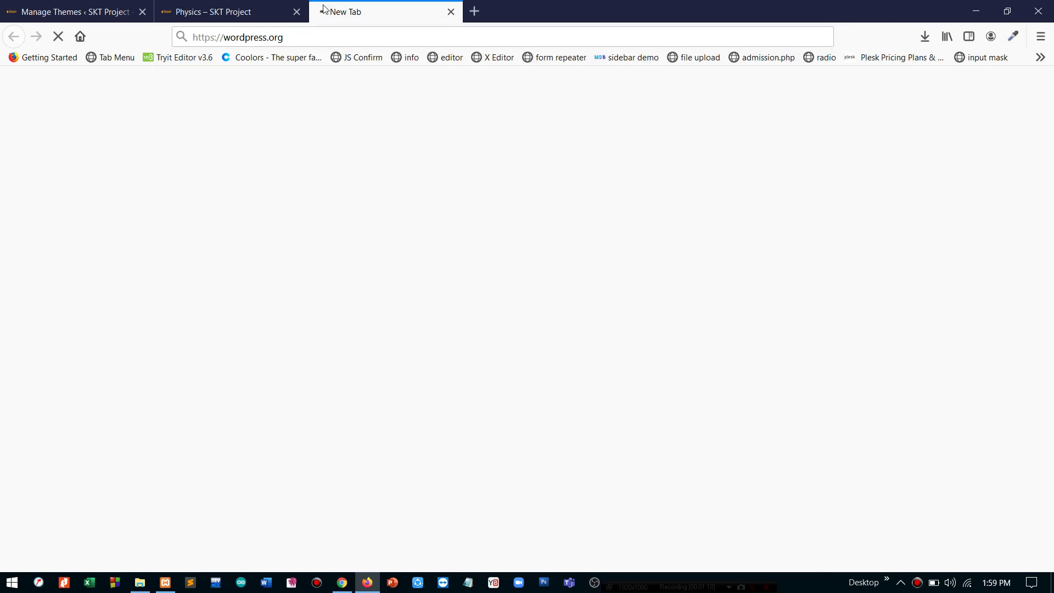
click(303, 37)
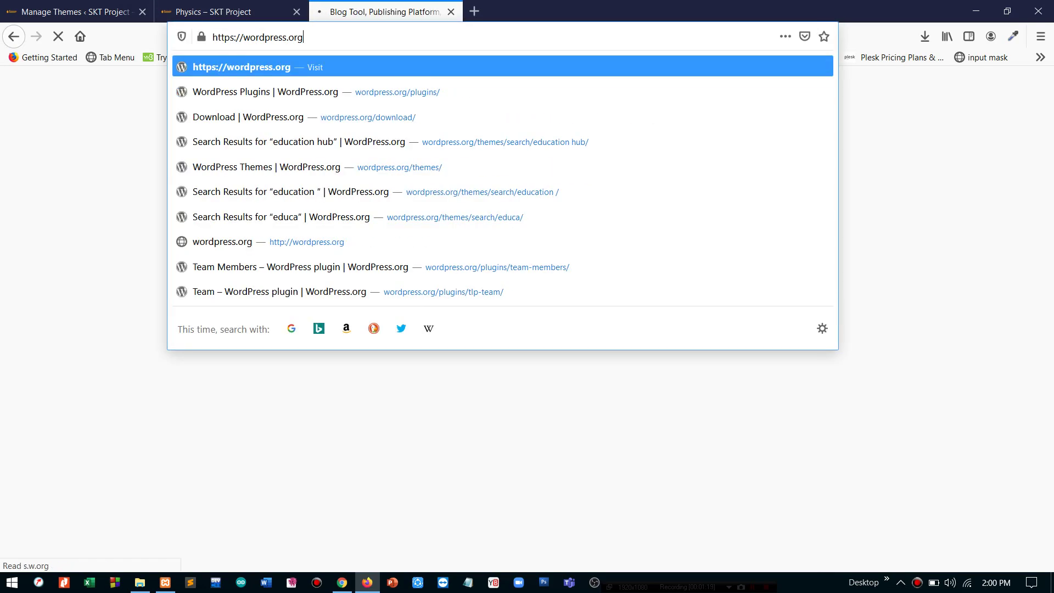
click(107, 164)
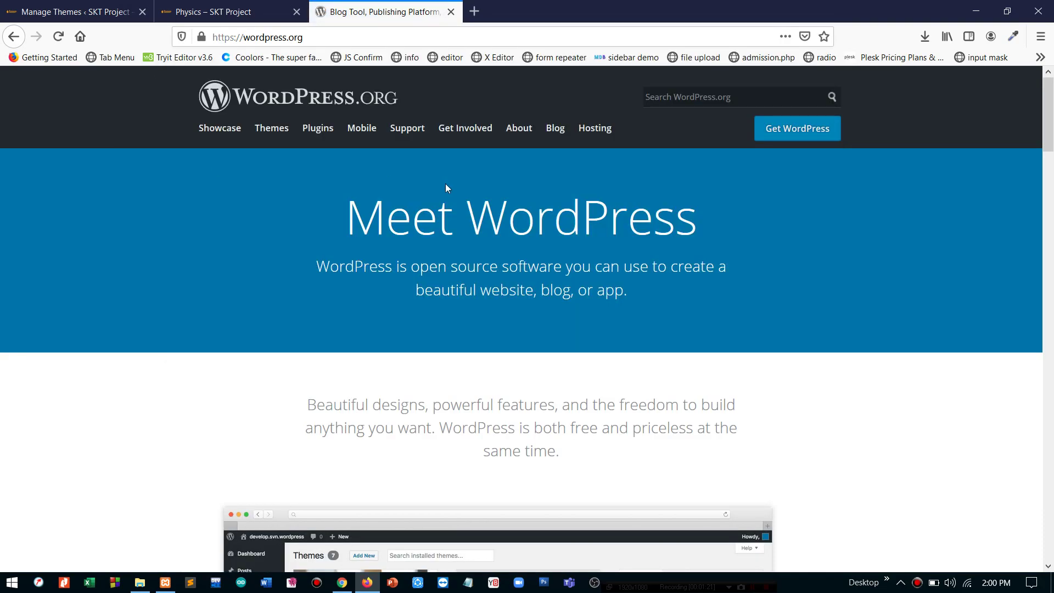
- Search the WordPress plugin directory for "wp reset" and open the WP Reset – Most Advanced WordPress Reset Tool page
click(307, 127)
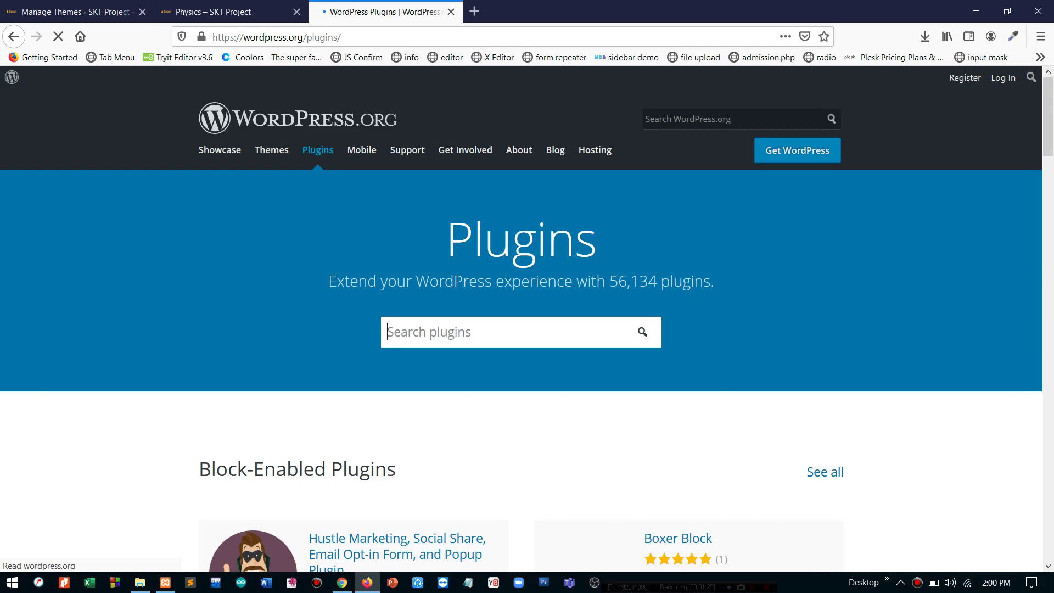
text(wp reset)
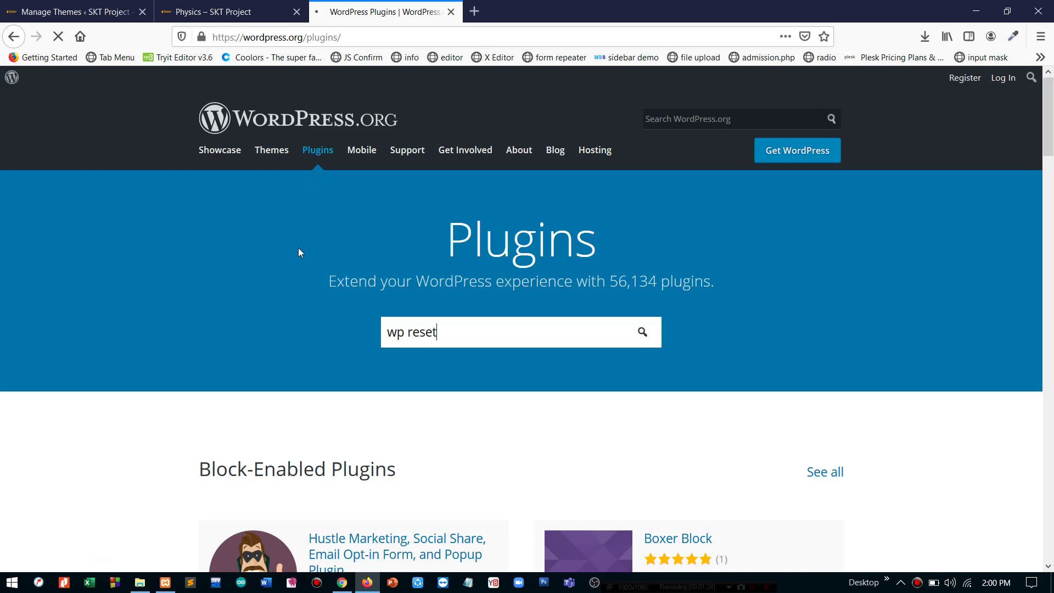
key(Return)
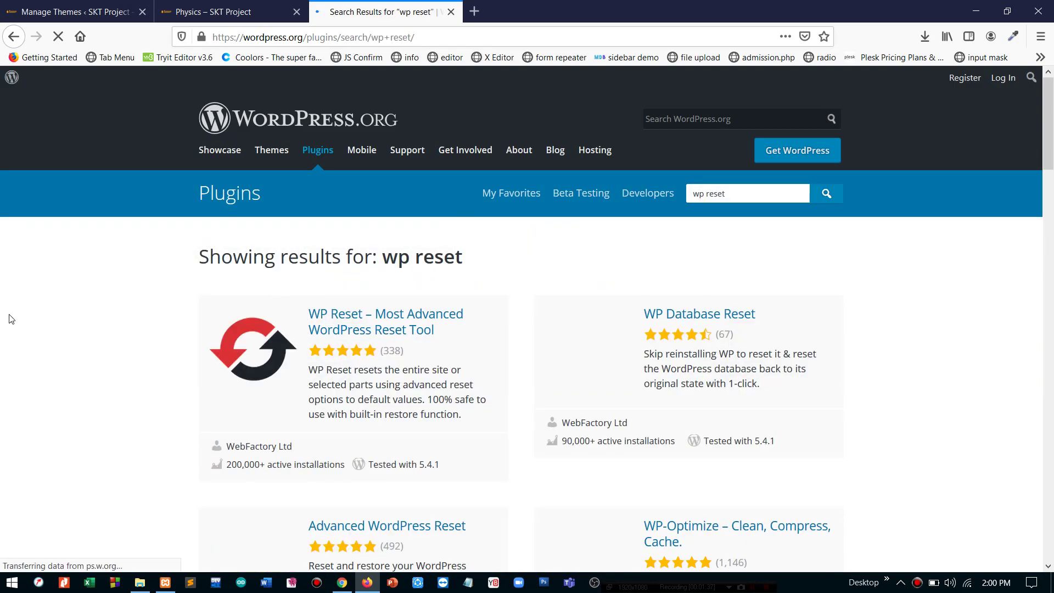
click(348, 331)
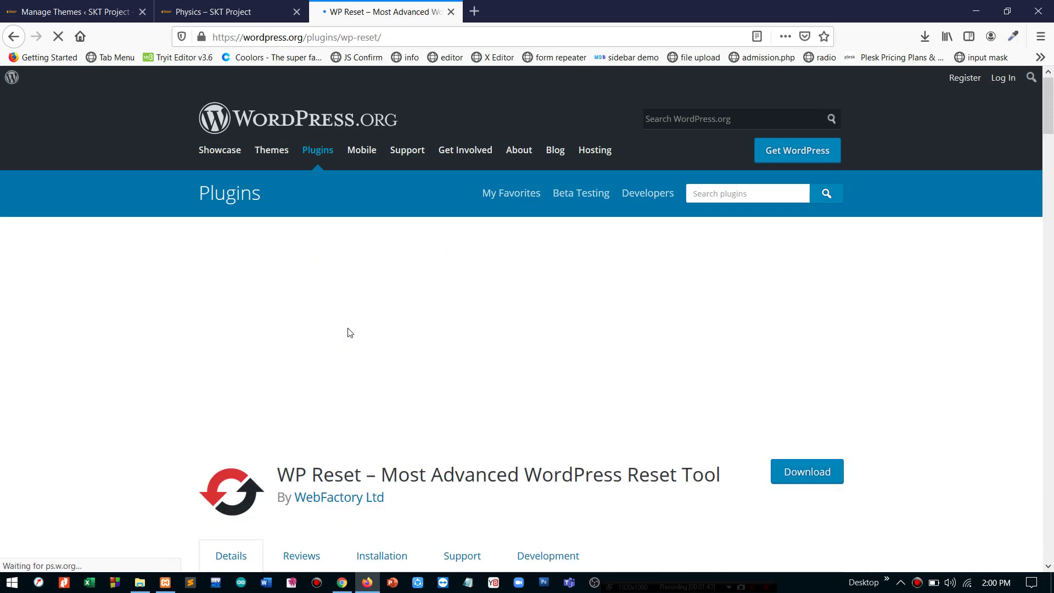
- Download the WP Reset plugin, saving wp-reset.1.80.zip, and check it in the browser's downloads
click(802, 477)
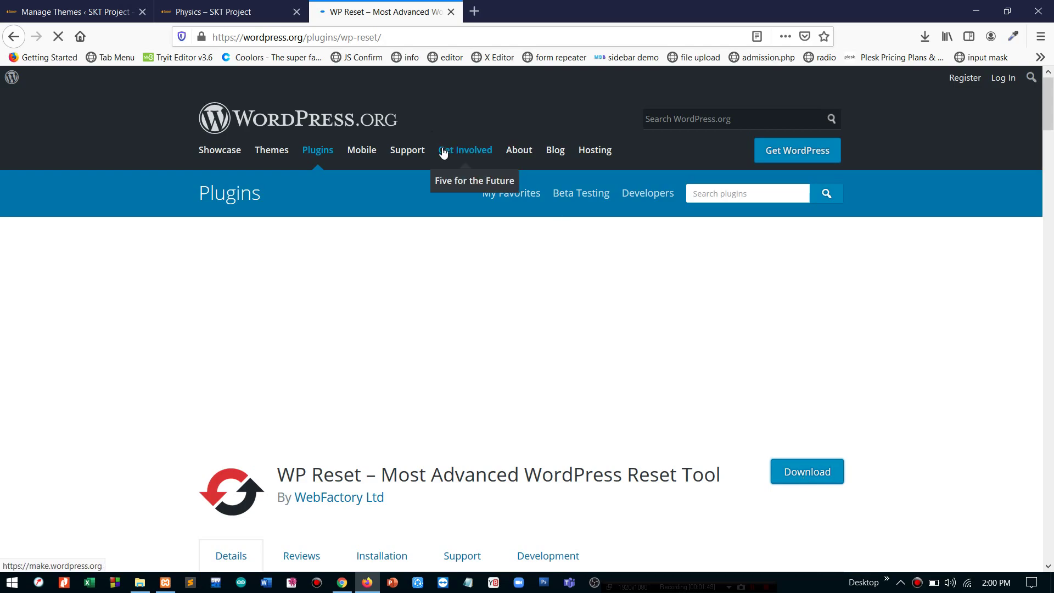
click(734, 402)
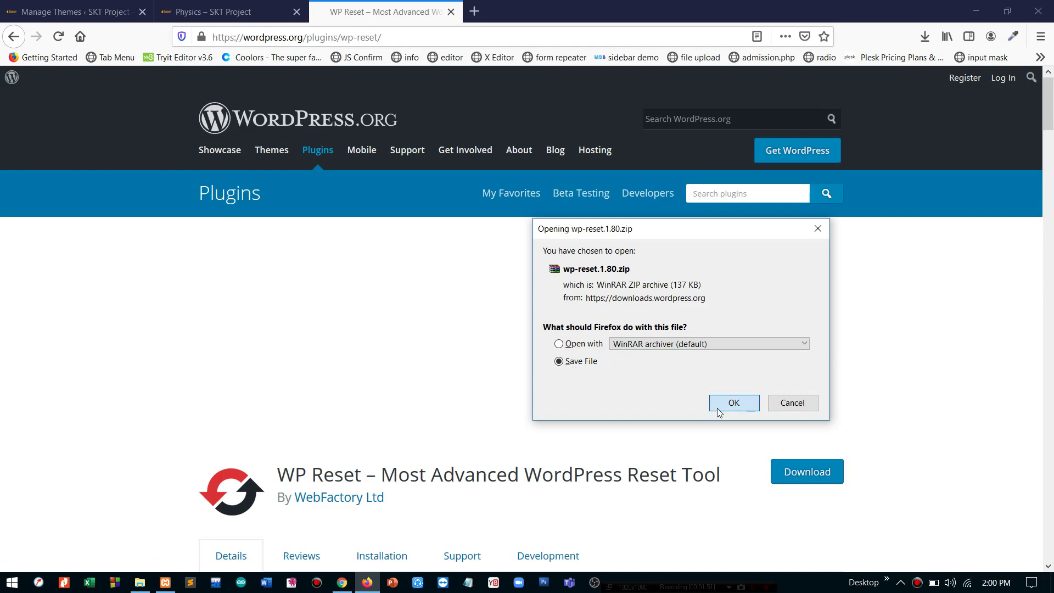
click(924, 38)
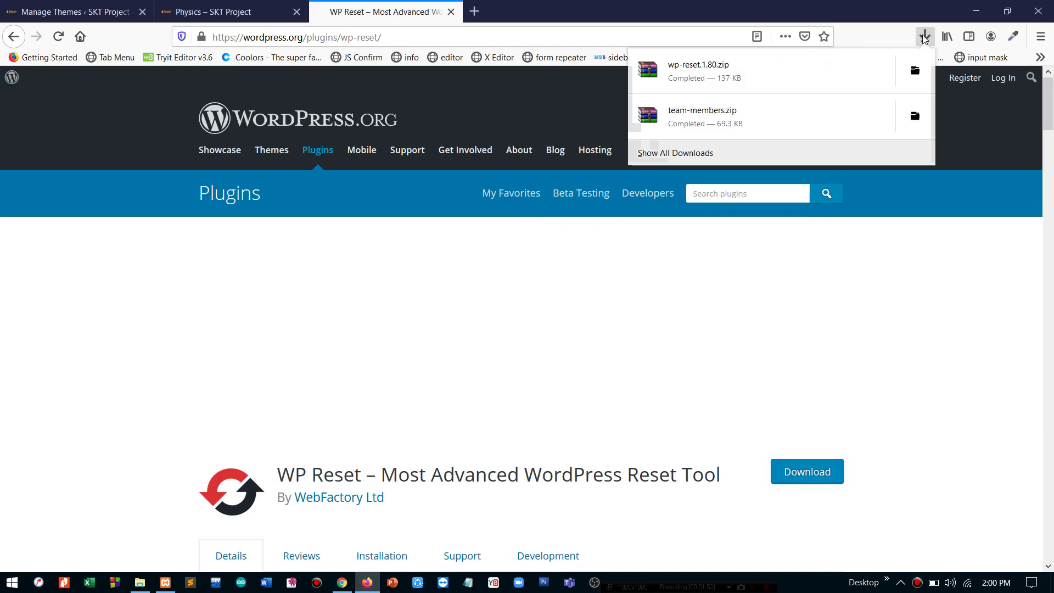
- Return to the SKT Project admin and bring up the form for uploading a new plugin as a zip file
click(128, 6)
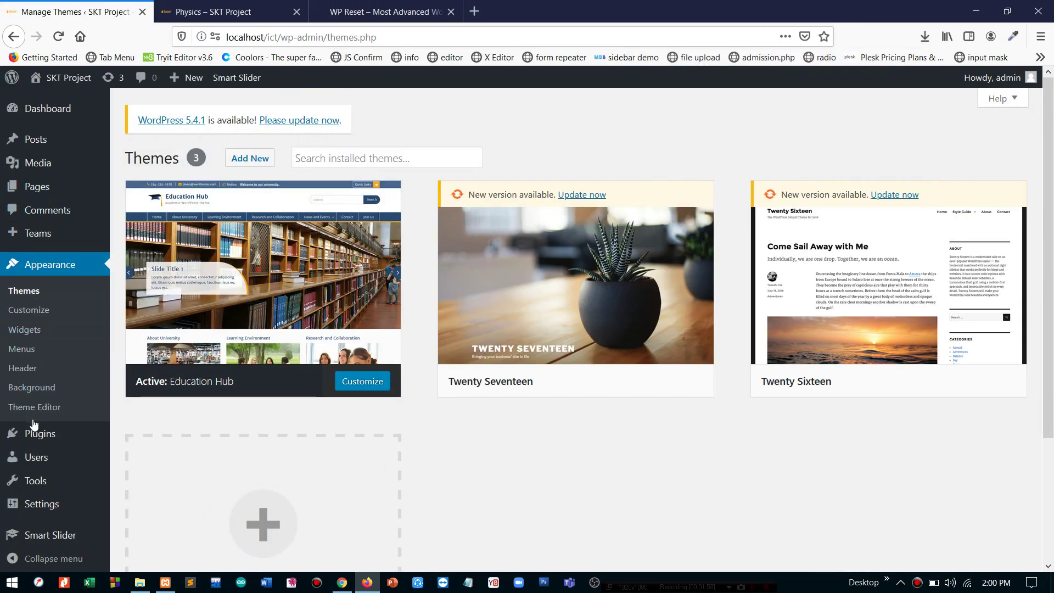
click(30, 439)
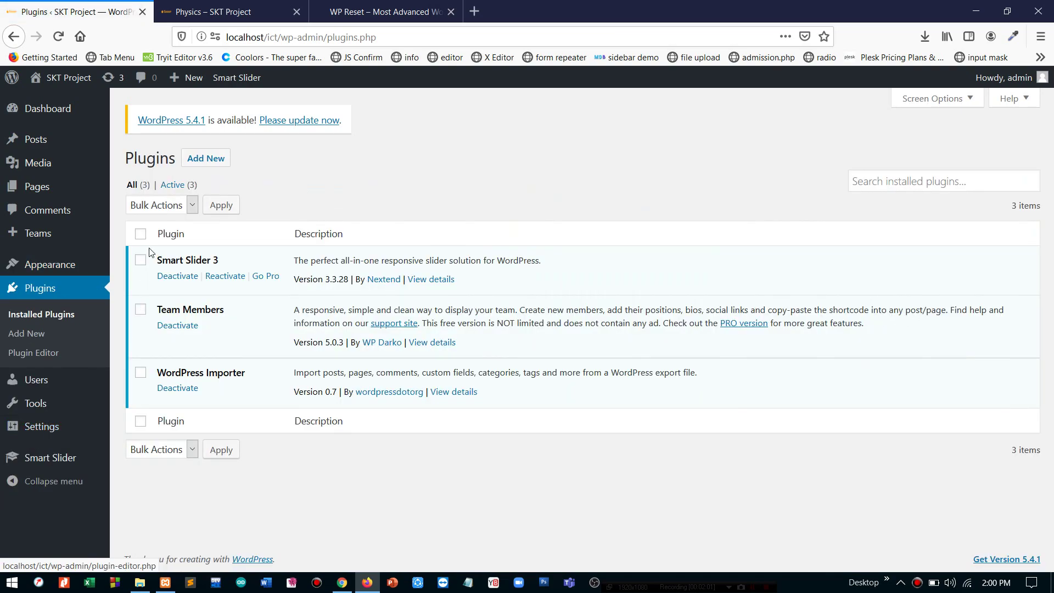
click(201, 165)
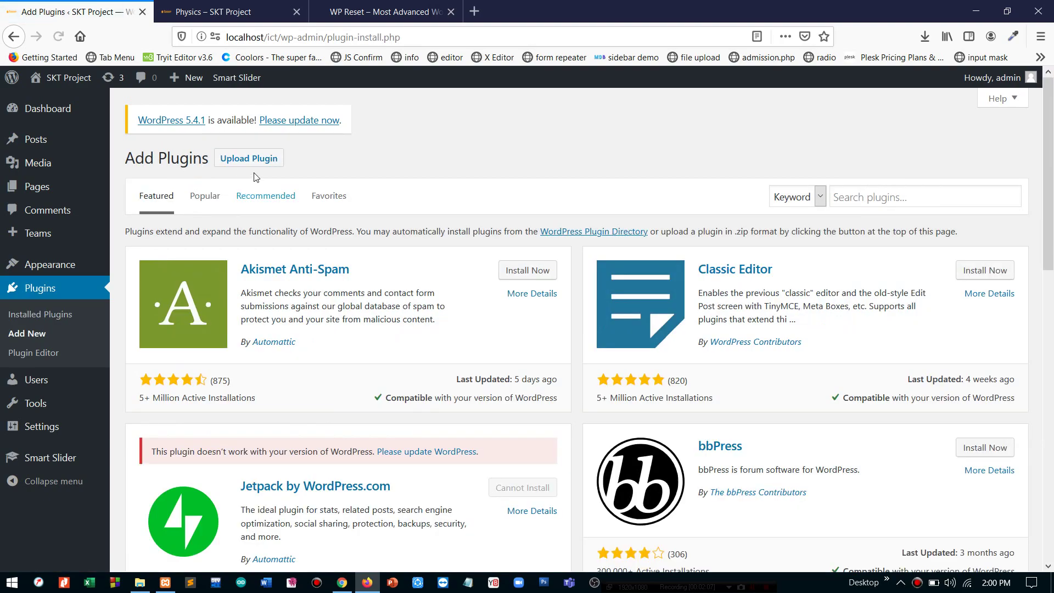
click(254, 164)
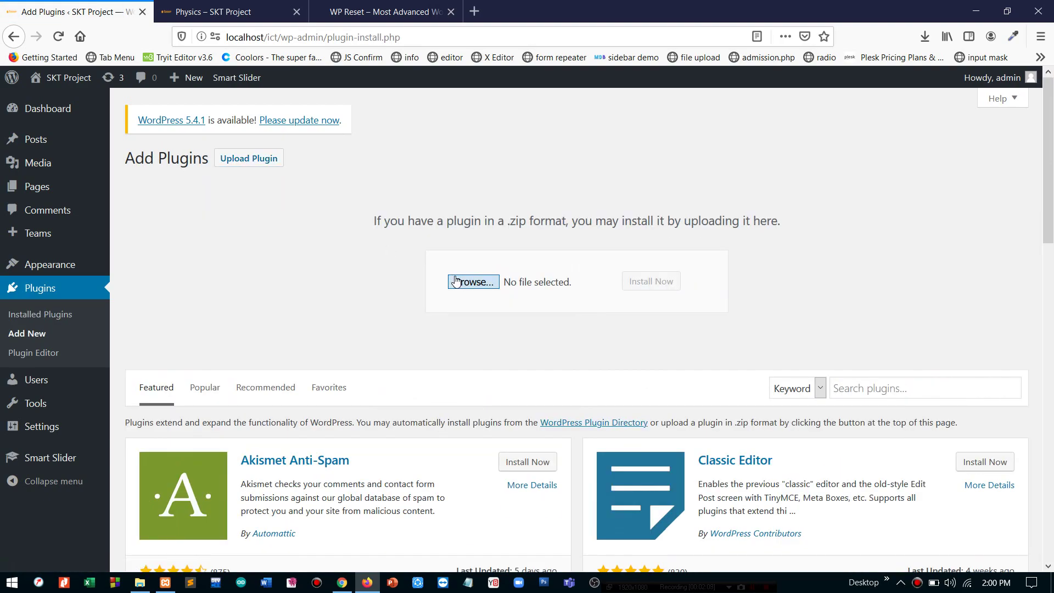
- Install the plugin from wp-reset.1.80.zip in the Downloads folder and activate it
click(473, 281)
double_click(386, 110)
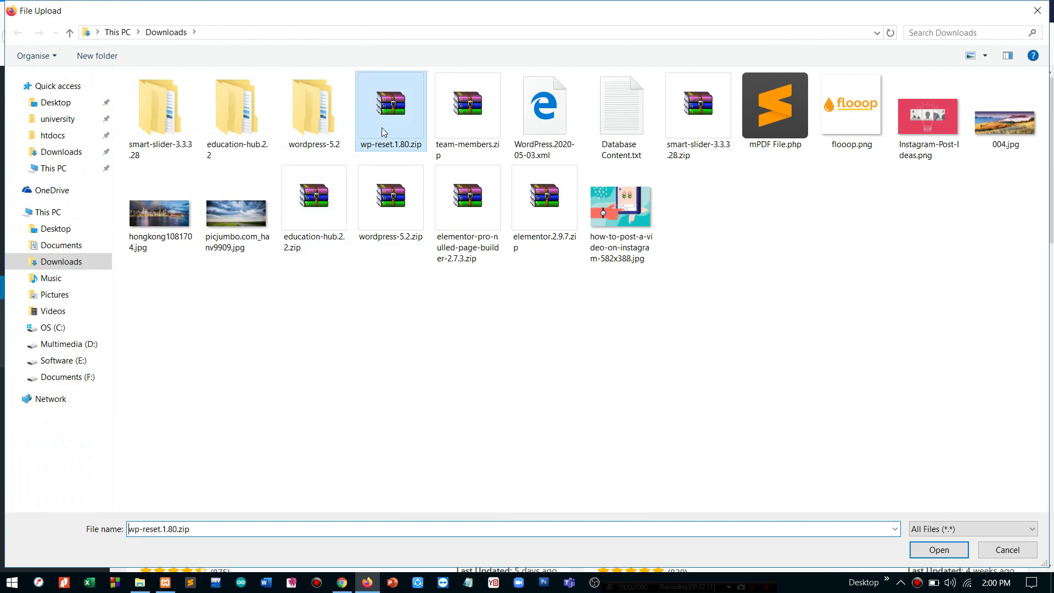
click(635, 288)
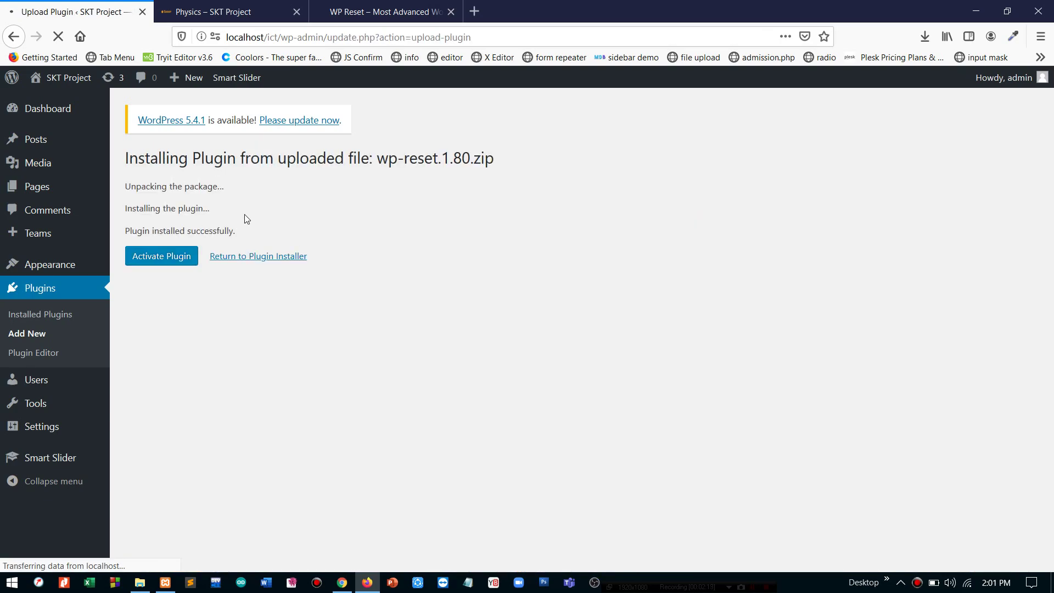
click(177, 259)
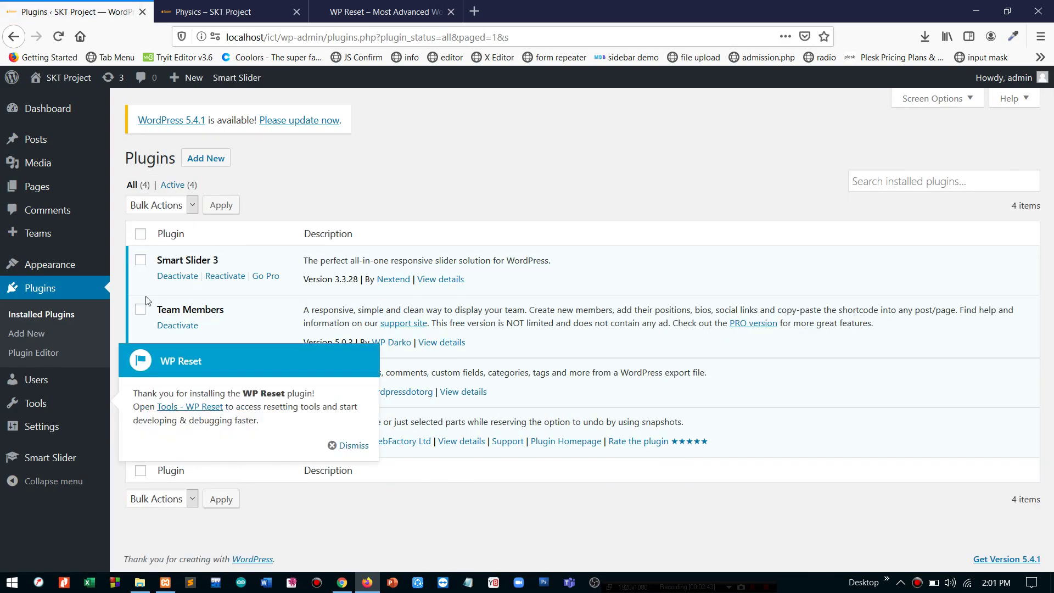
- Dismiss the WP Reset welcome notice and open the WP Reset tool page
mouse_move(97, 414)
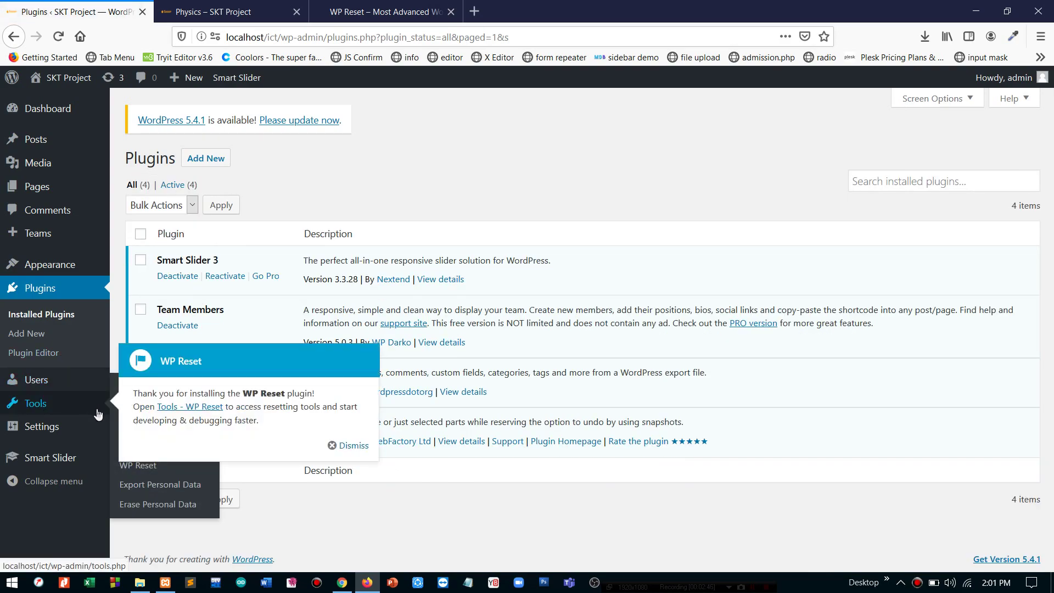
click(350, 448)
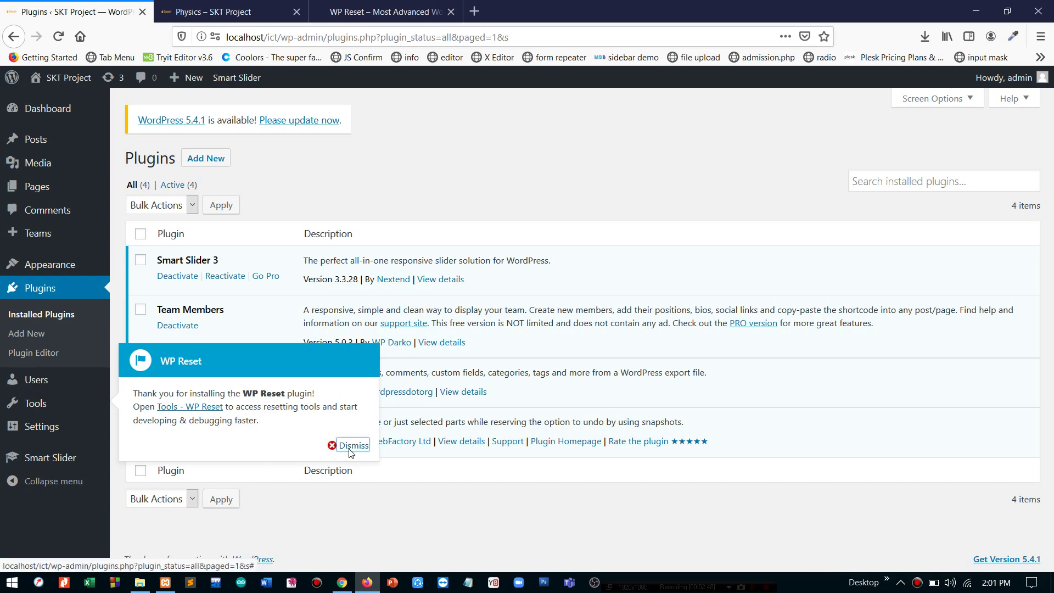
mouse_move(38, 402)
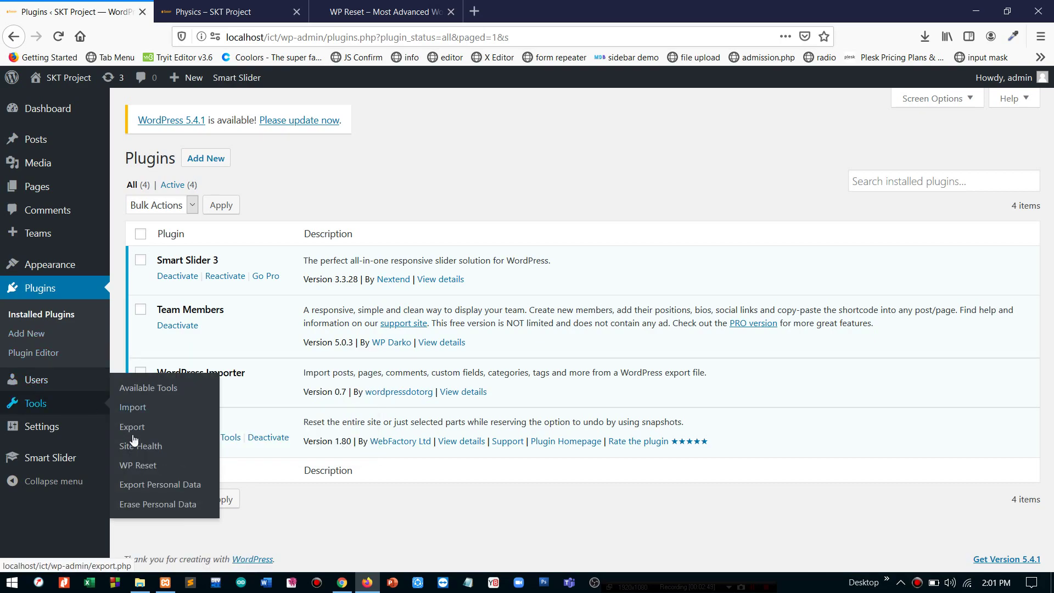
click(142, 466)
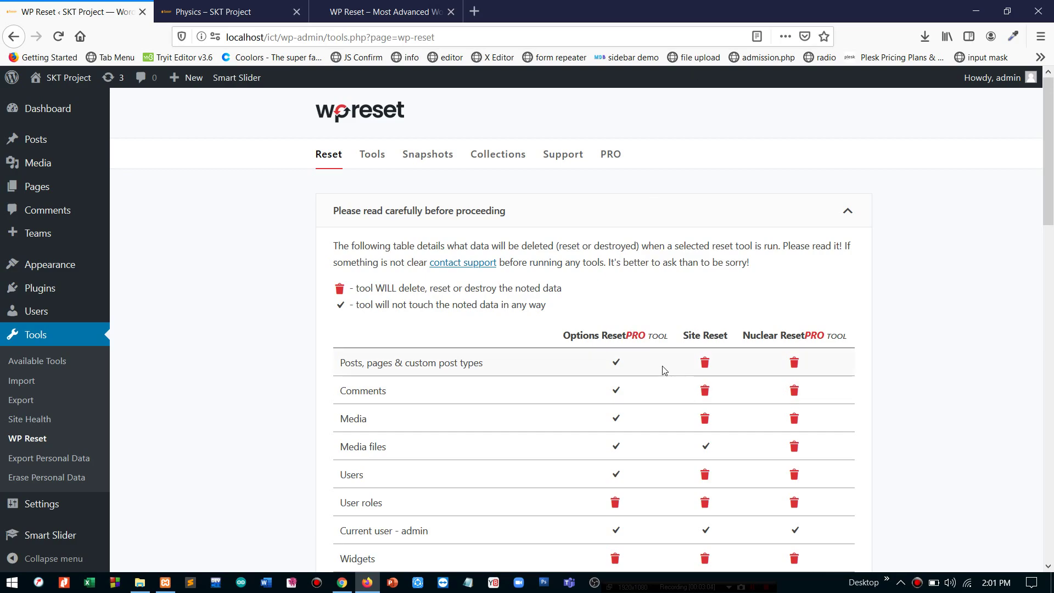
- Examine which site data the Options, Site and Nuclear resets delete or keep, and the notes on running a reset
scroll(560, 333, down, 2)
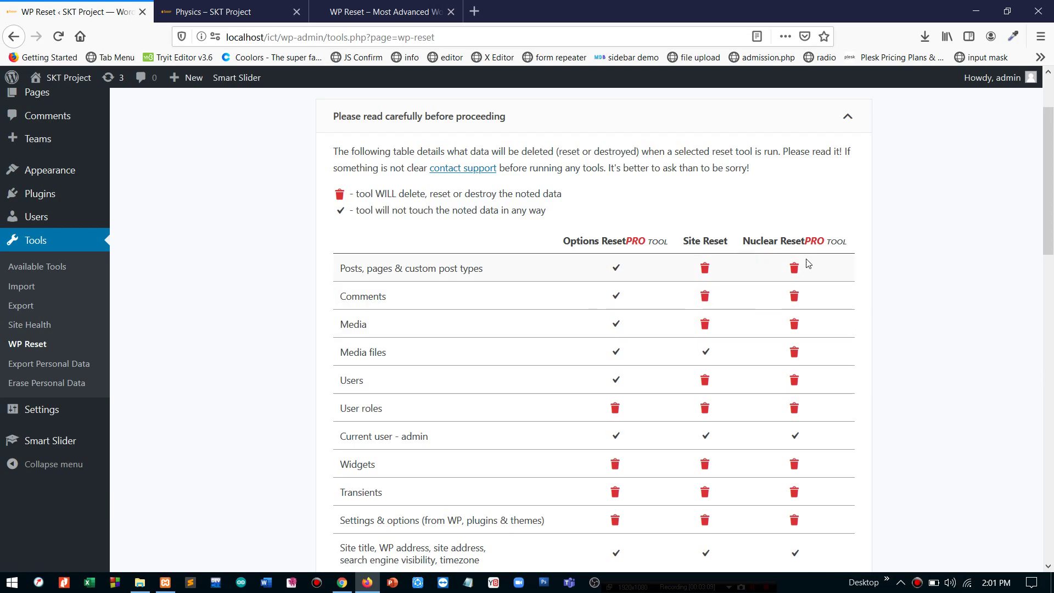
scroll(751, 279, down, 5)
scroll(751, 280, up, 3)
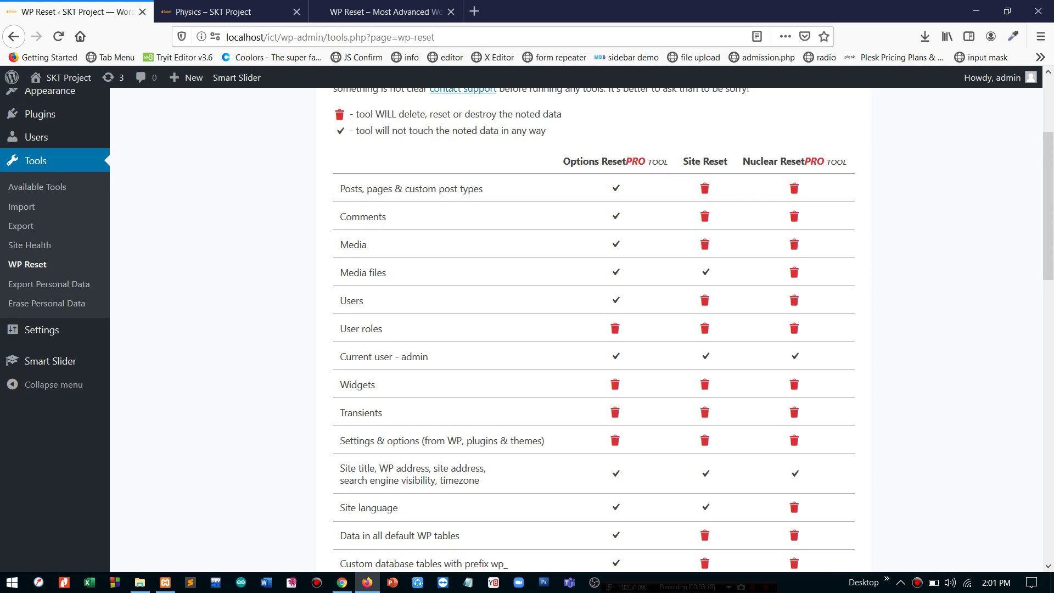
scroll(700, 165, down, 8)
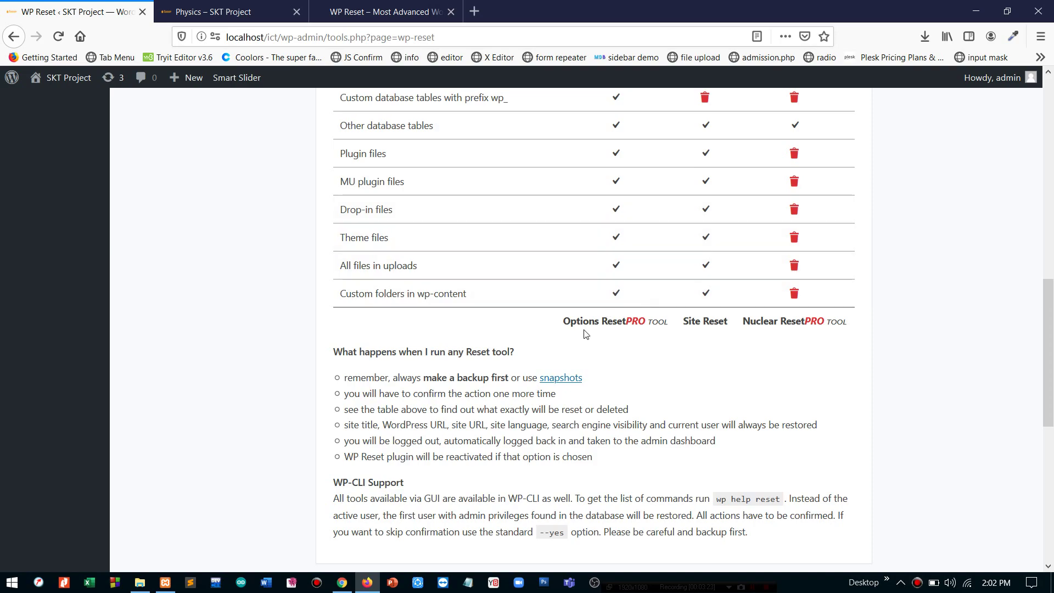
- Run the Site Reset with only the WP Reset plugin set to reactivate, entering "reset" as confirmation, and confirm the reset
scroll(594, 306, down, 4)
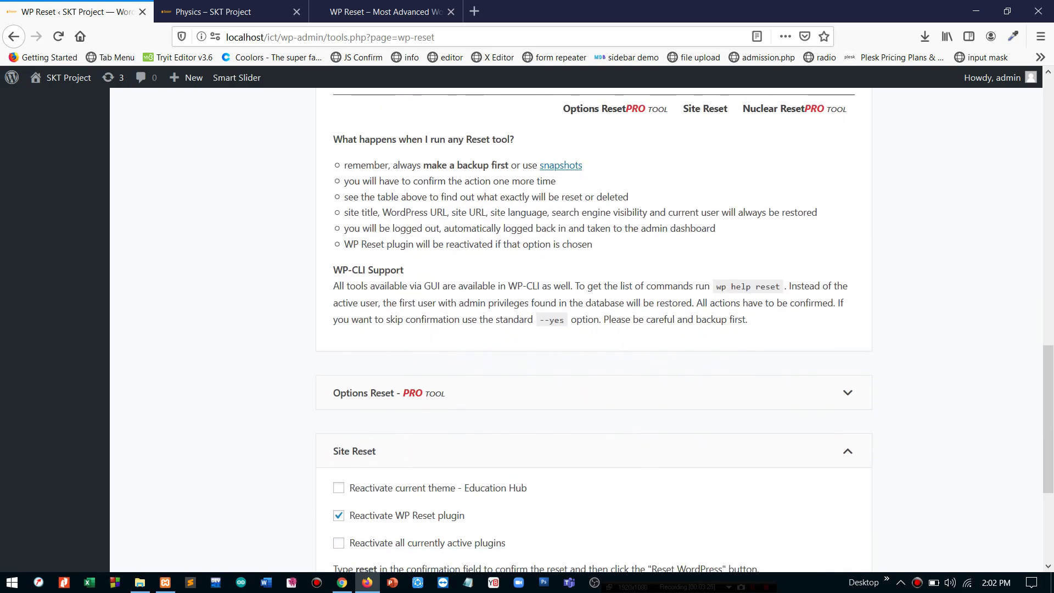
scroll(593, 306, down, 3)
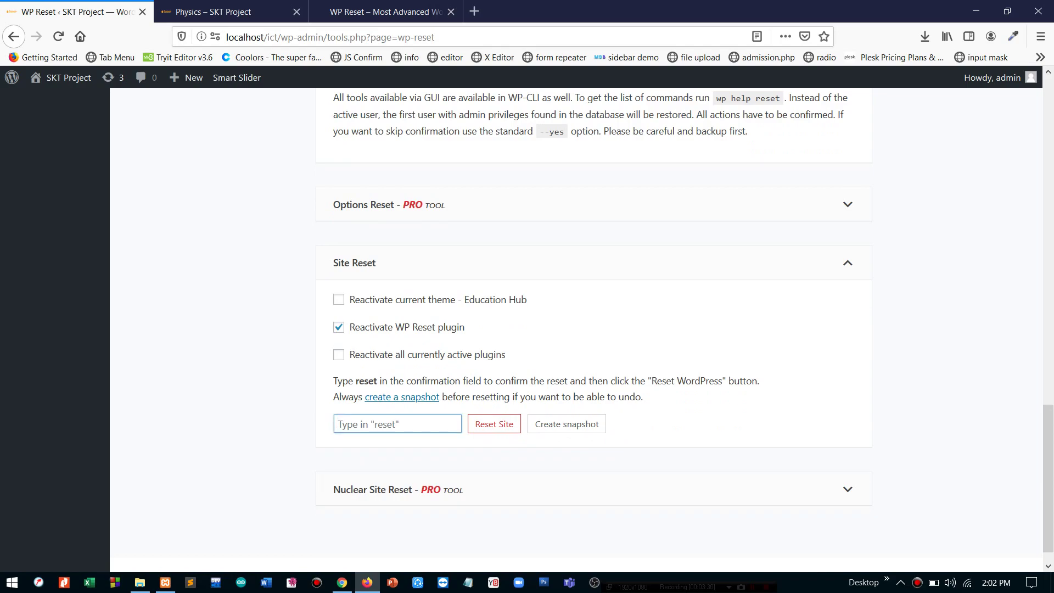
text(reset)
click(485, 433)
click(480, 425)
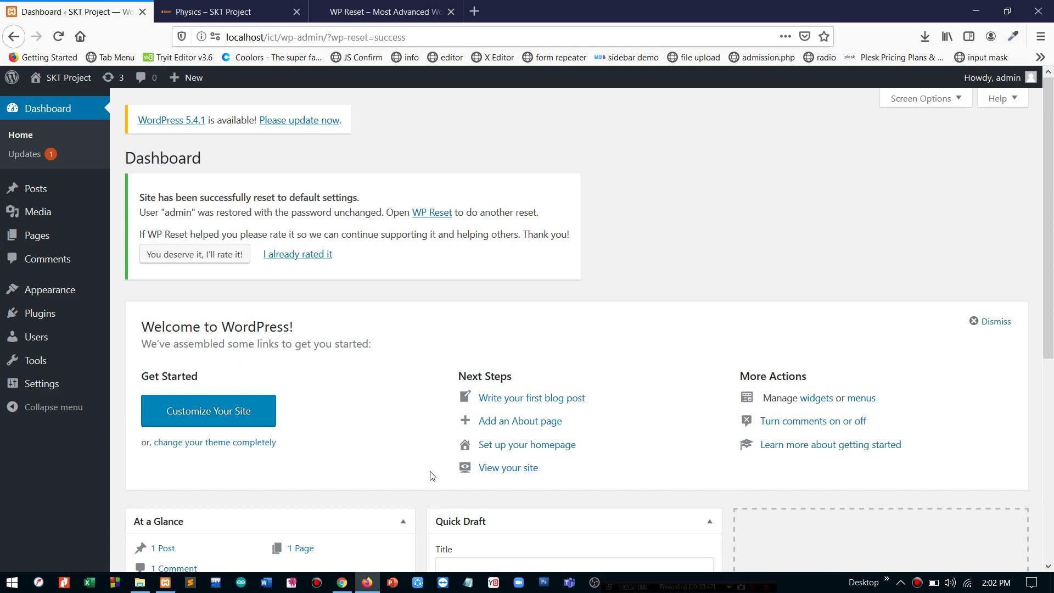
- Review the reset site's dashboard, posts, pages, themes and installed plugins to check what was removed or kept
scroll(409, 456, down, 6)
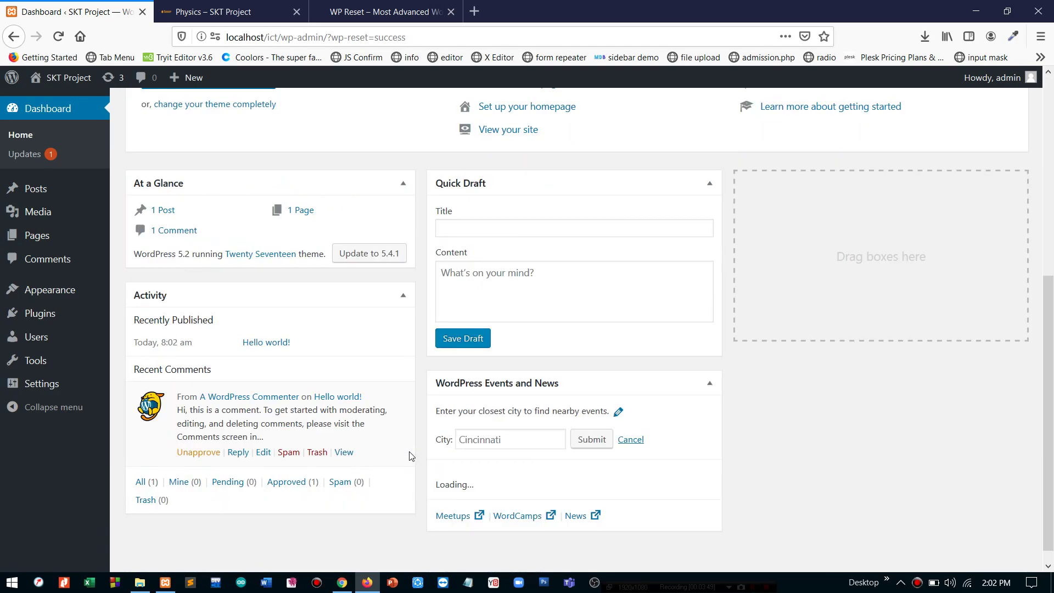
scroll(408, 455, up, 6)
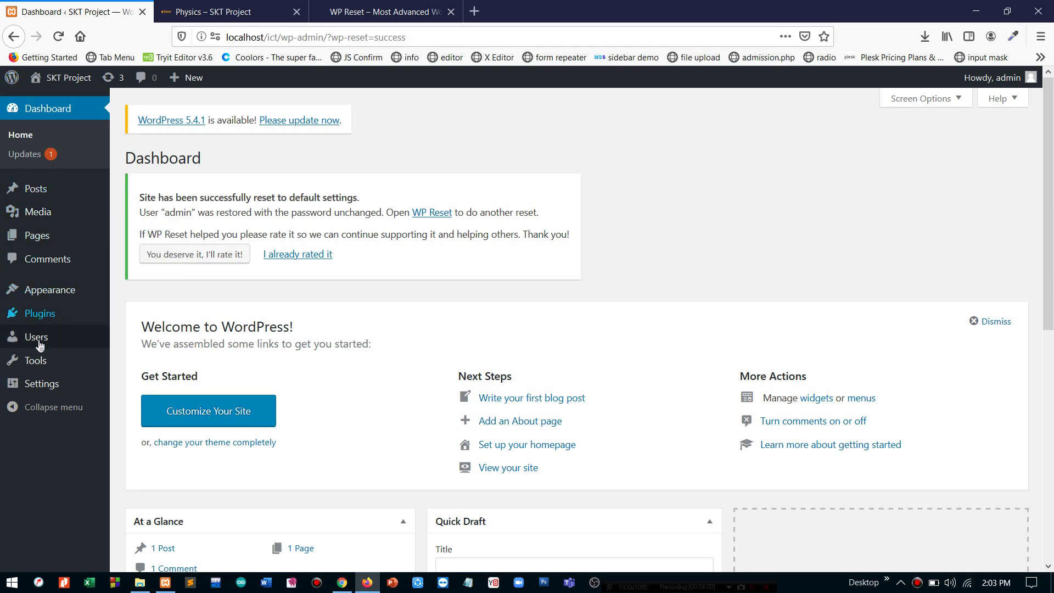
click(40, 197)
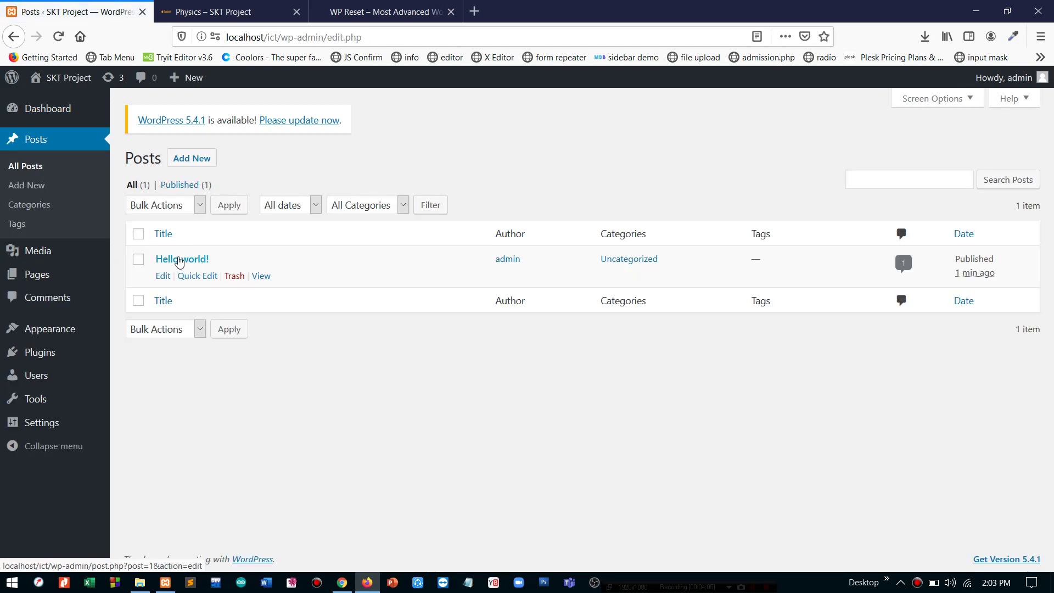
click(51, 274)
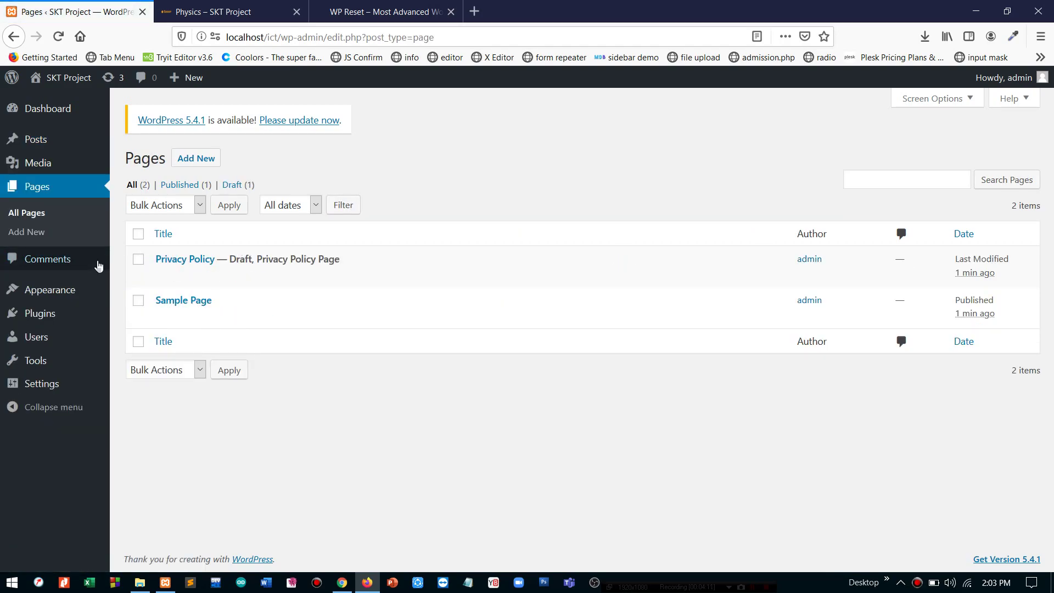
click(57, 284)
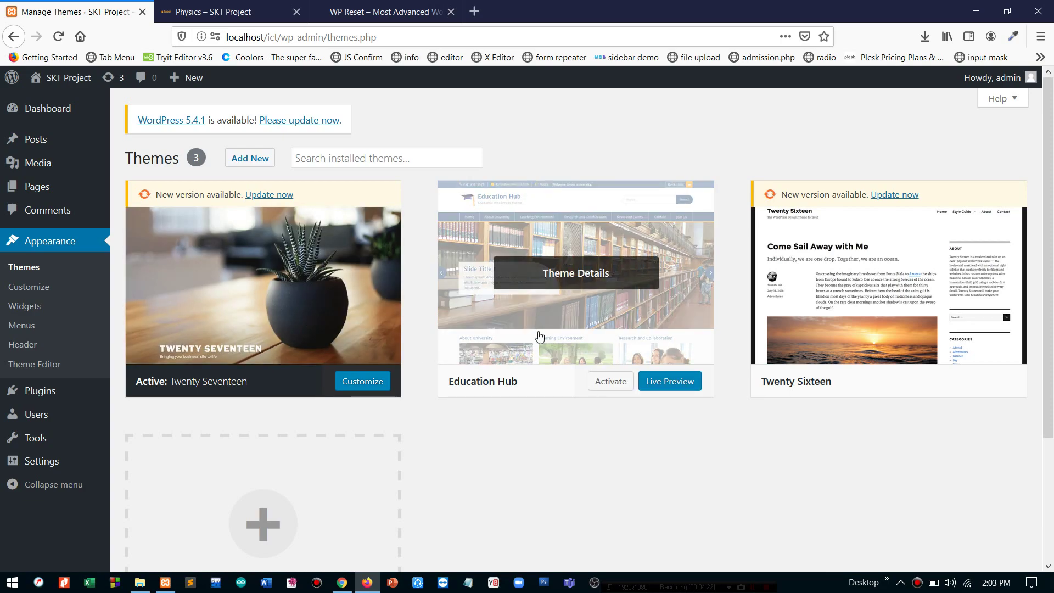
click(34, 391)
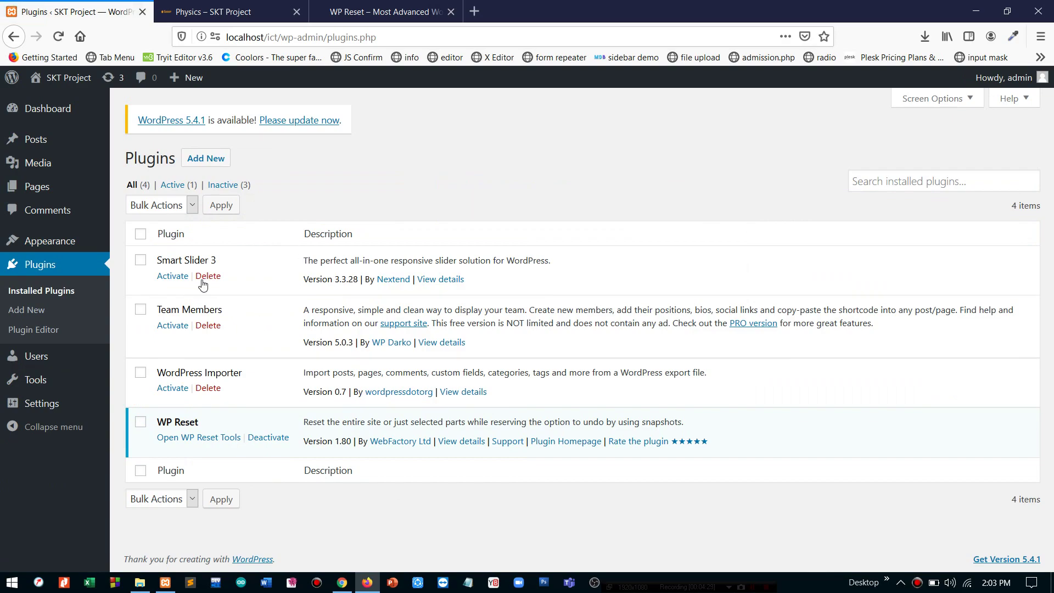
- Reopen the WP Reset tool page and compare what the Options, Site and Nuclear resets delete or keep, including plugin and theme files
mouse_move(49, 380)
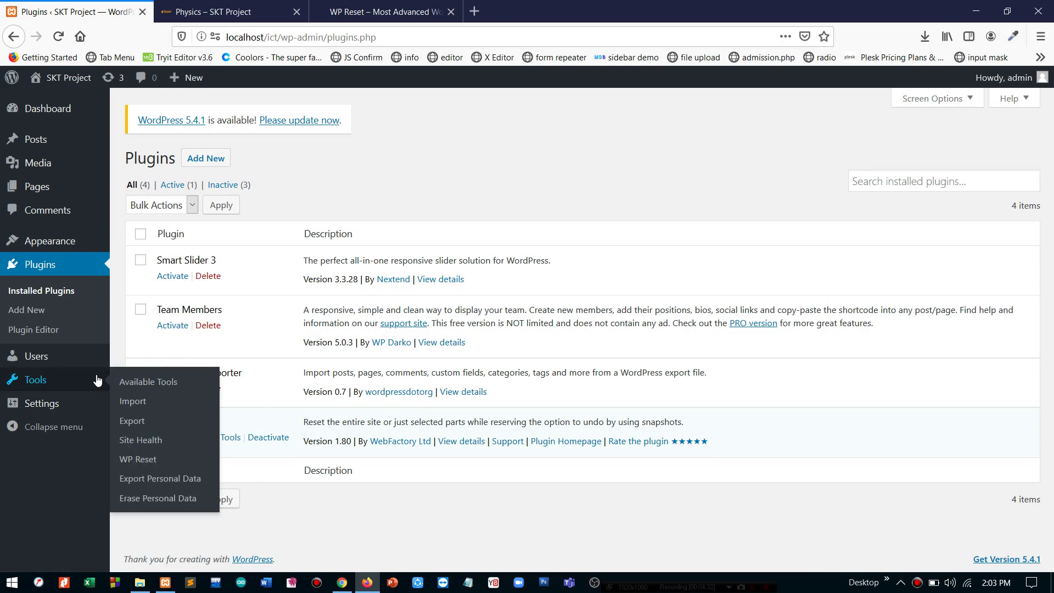
click(139, 459)
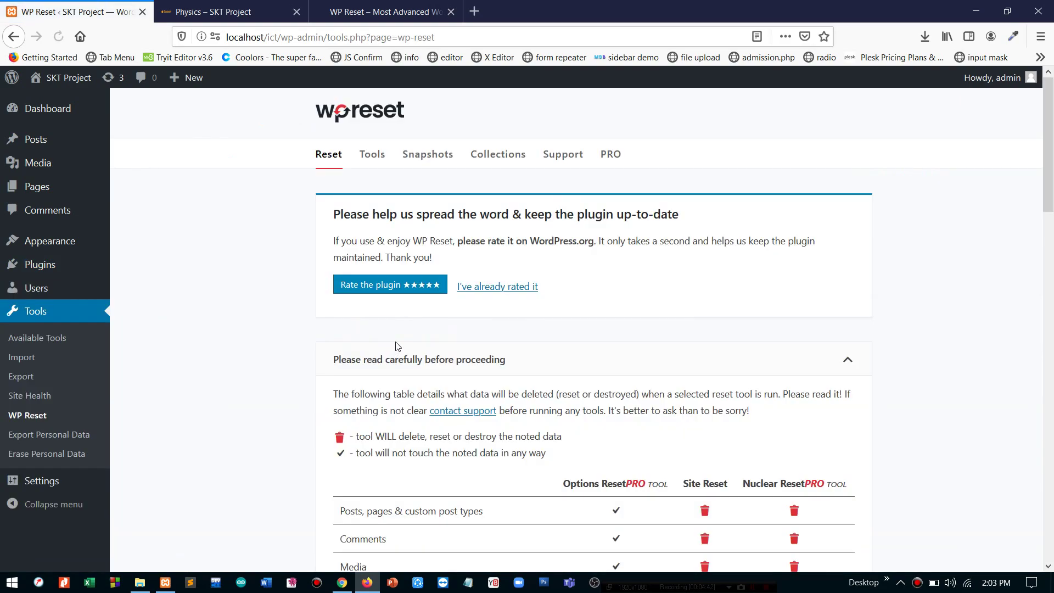
scroll(397, 346, down, 3)
scroll(397, 346, down, 2)
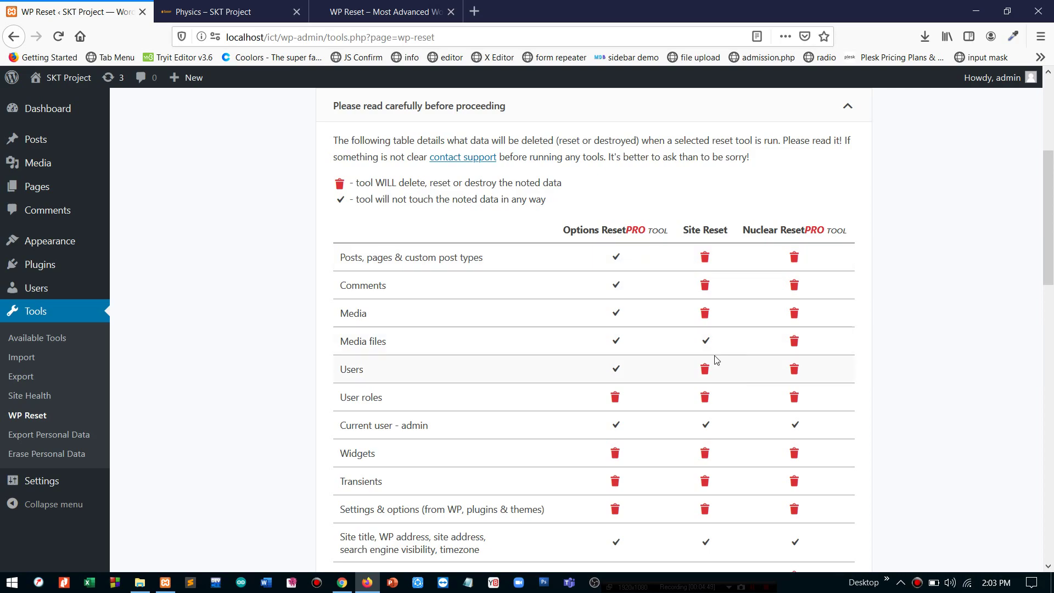
scroll(522, 399, down, 3)
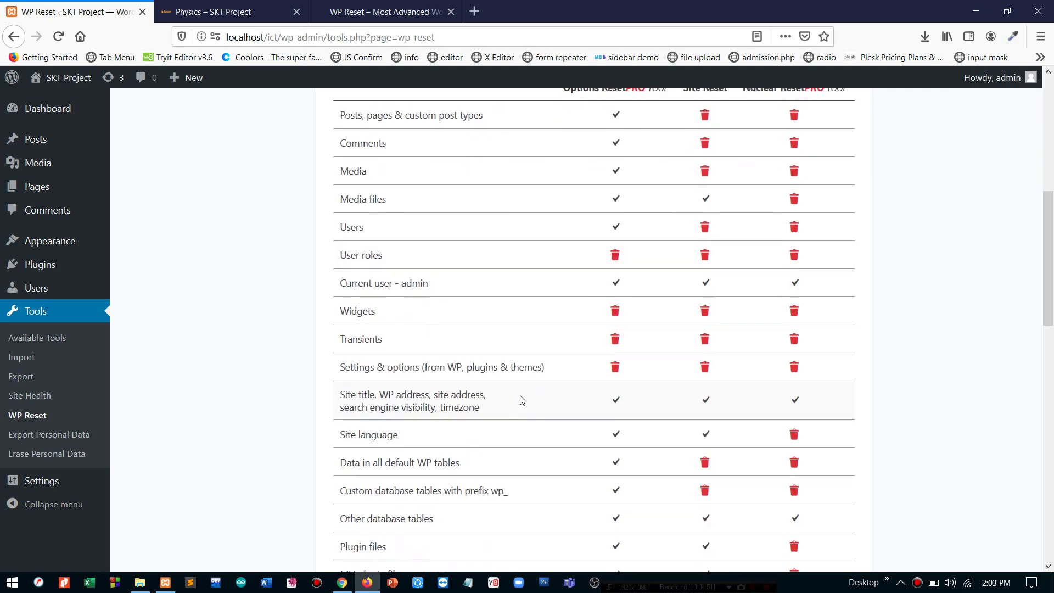
scroll(521, 399, down, 3)
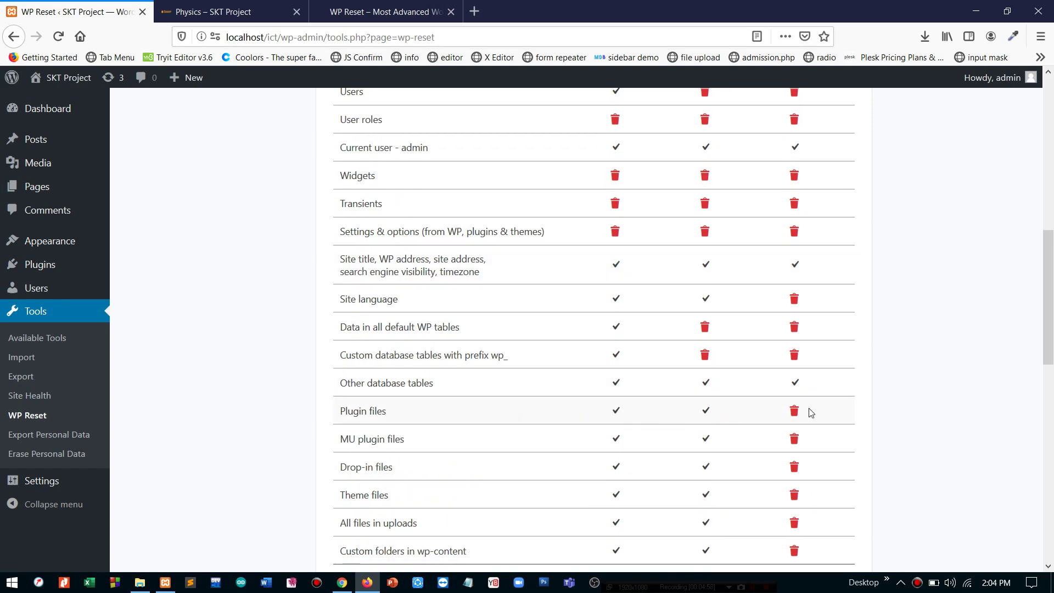
scroll(810, 412, up, 4)
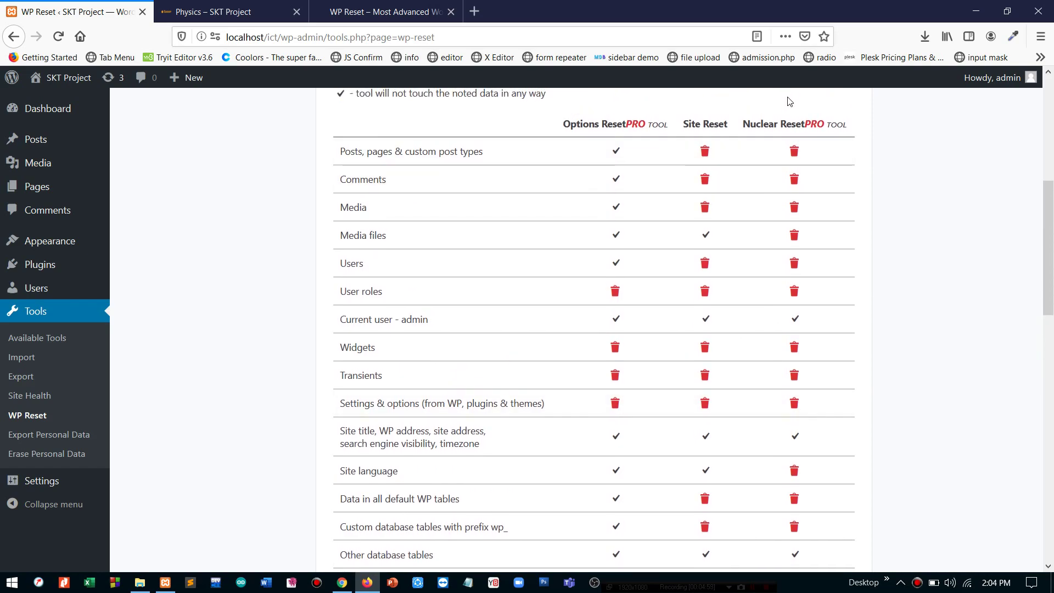
scroll(692, 452, down, 3)
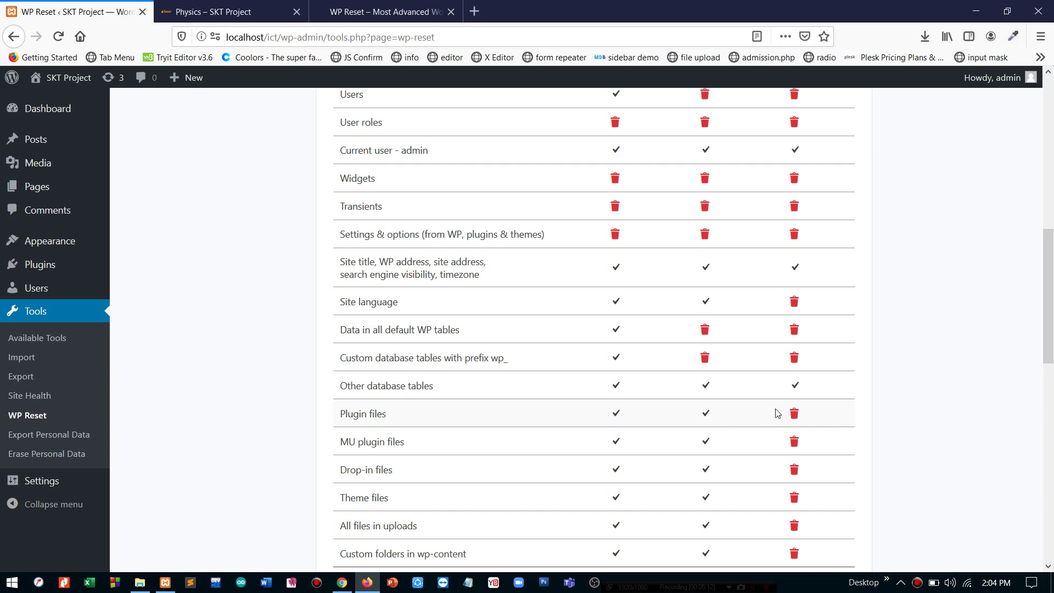
scroll(777, 413, down, 3)
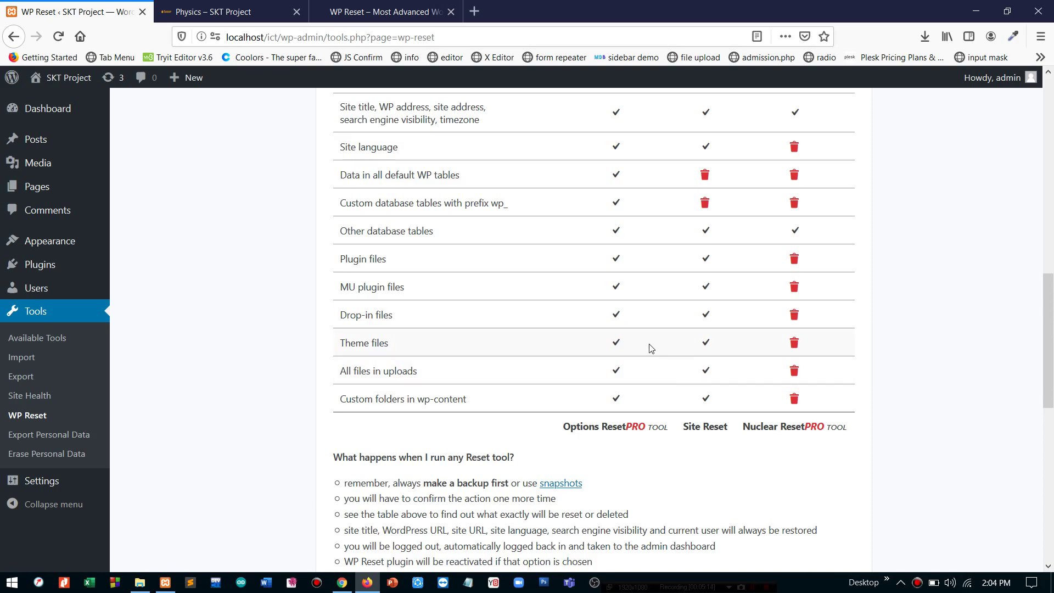
mouse_move(616, 345)
scroll(406, 445, down, 3)
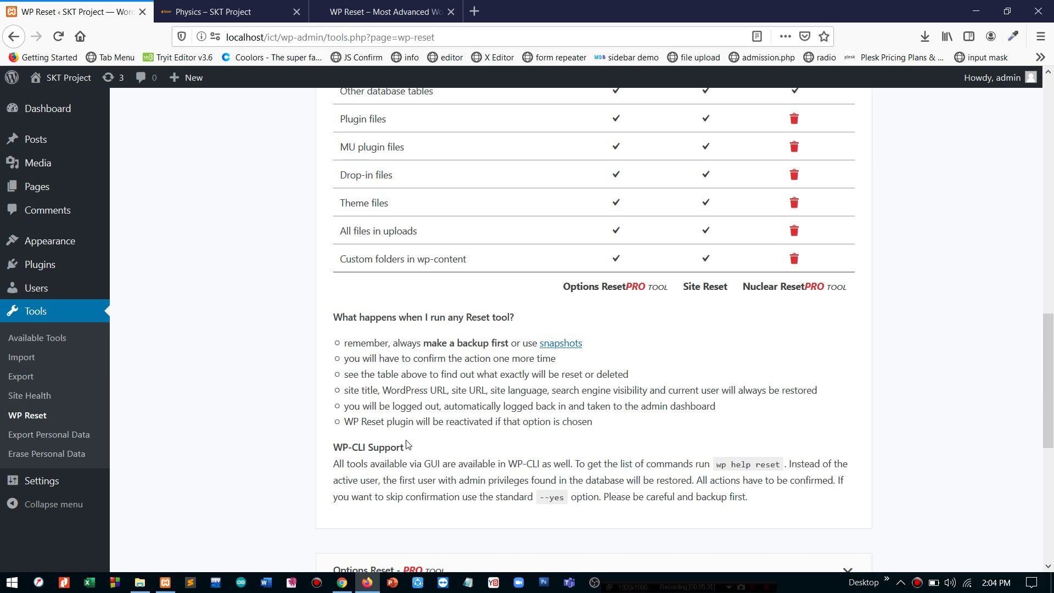
scroll(347, 286, up, 10)
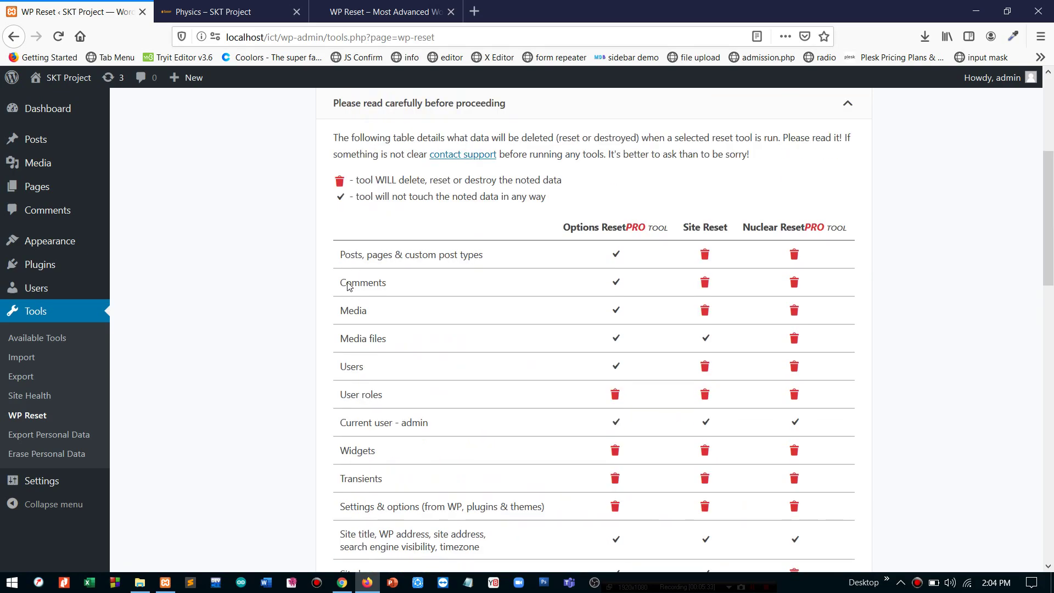
scroll(347, 286, up, 2)
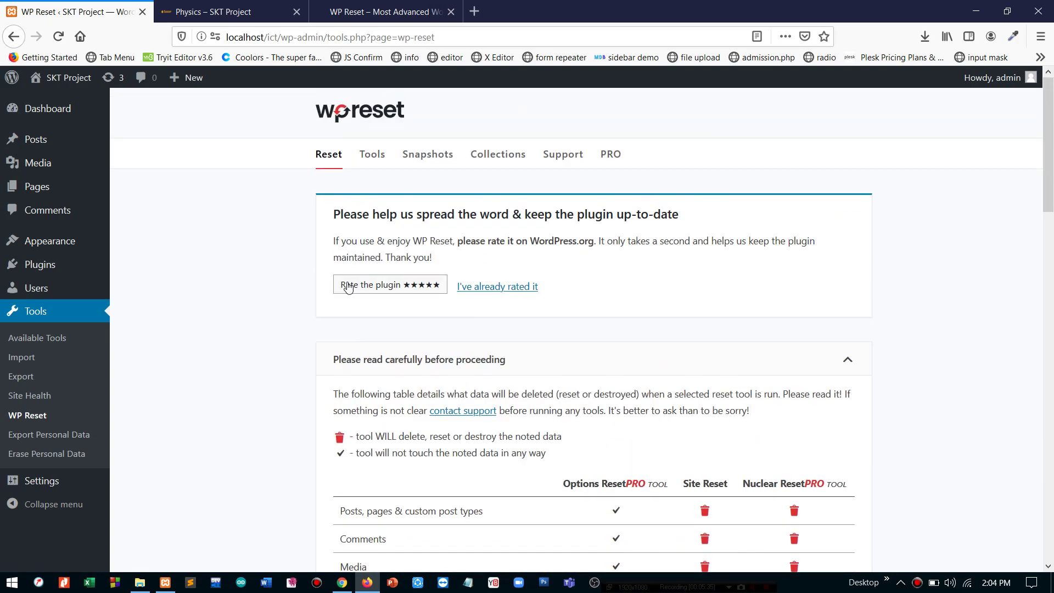
- Open the SKT Project site's front end and close the old Physics and WP Reset plugin page tabs
click(65, 77)
click(296, 12)
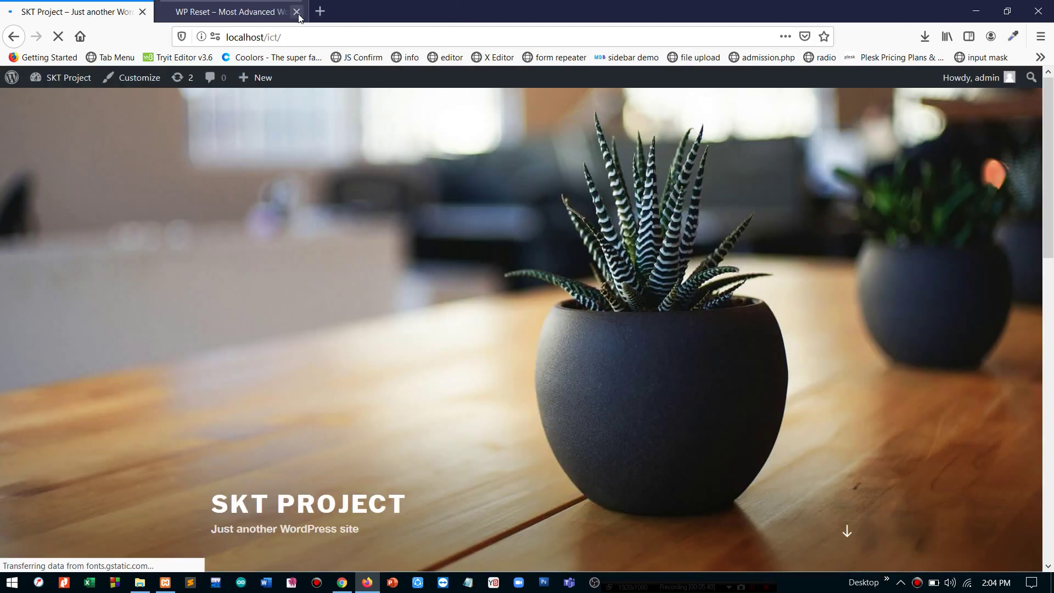
click(297, 11)
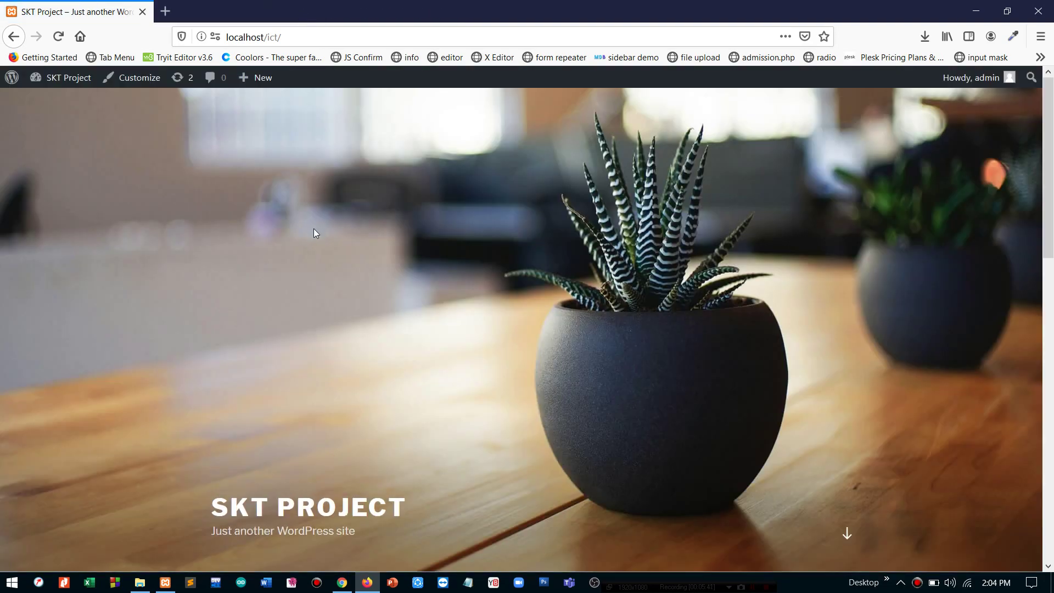
- Look over the whole home page of the reset site and return to its admin dashboard
scroll(314, 229, down, 10)
scroll(314, 230, up, 10)
click(56, 69)
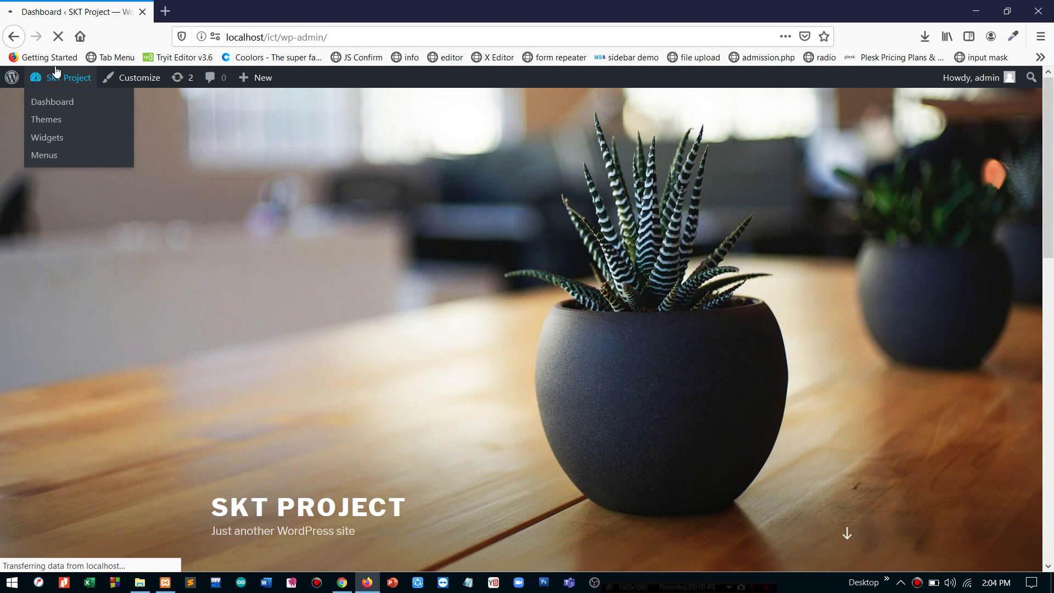